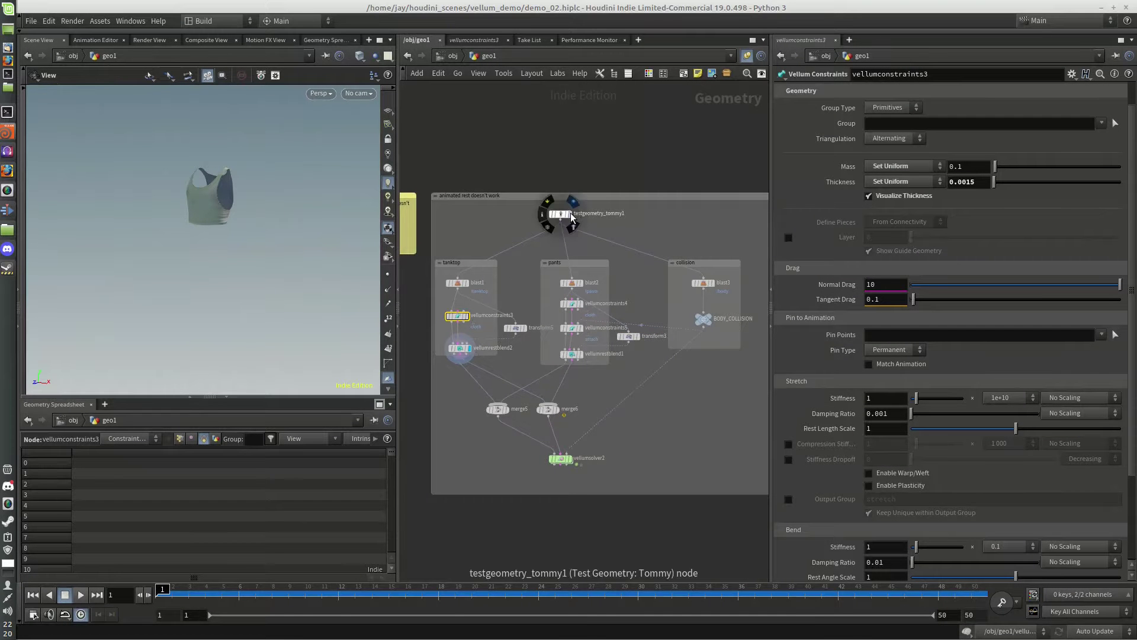
- Display the full character test geometry, then only blast1's tank top
left_click(575, 203)
left_click(560, 214)
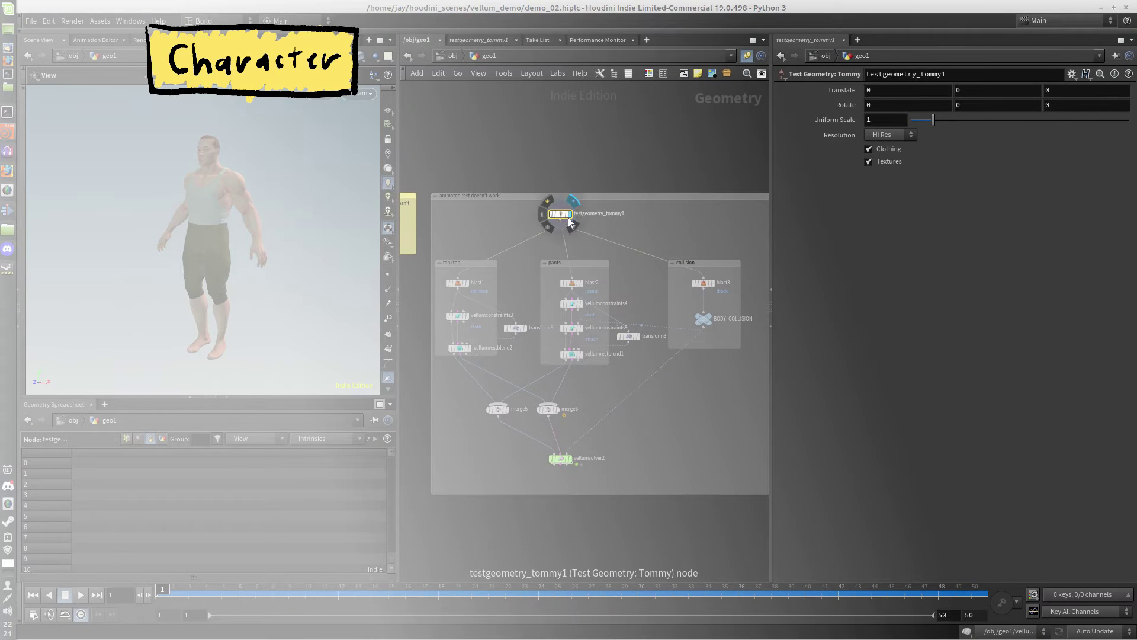
mouse_move(464, 282)
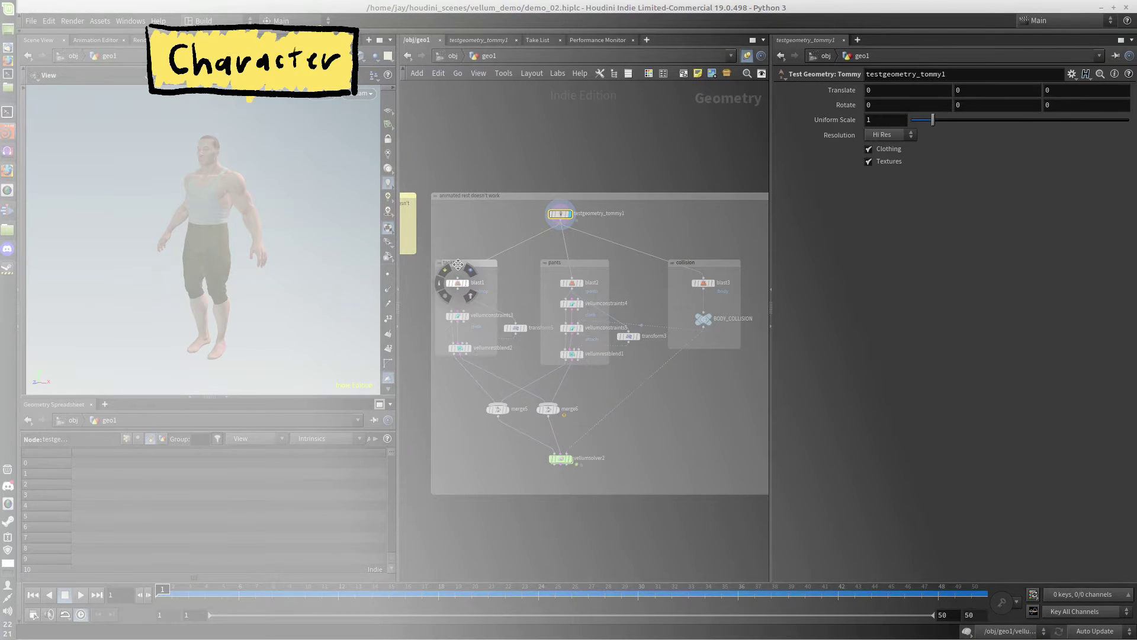
left_click(468, 277)
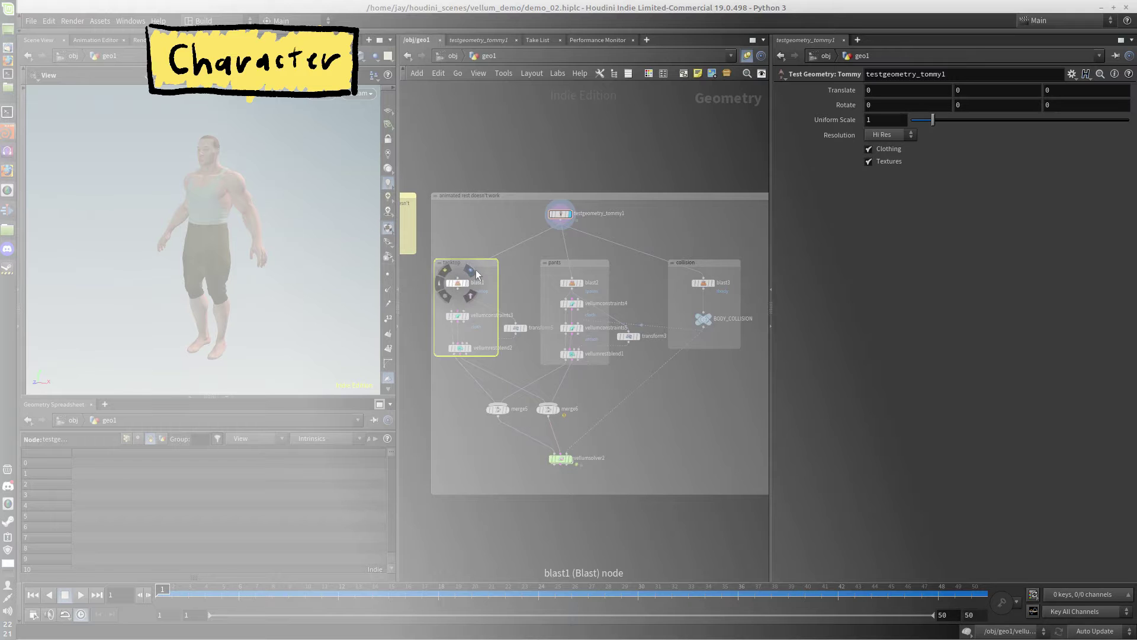
left_click(472, 270)
- Select blast2 to show its !pants group parameters
mouse_move(575, 284)
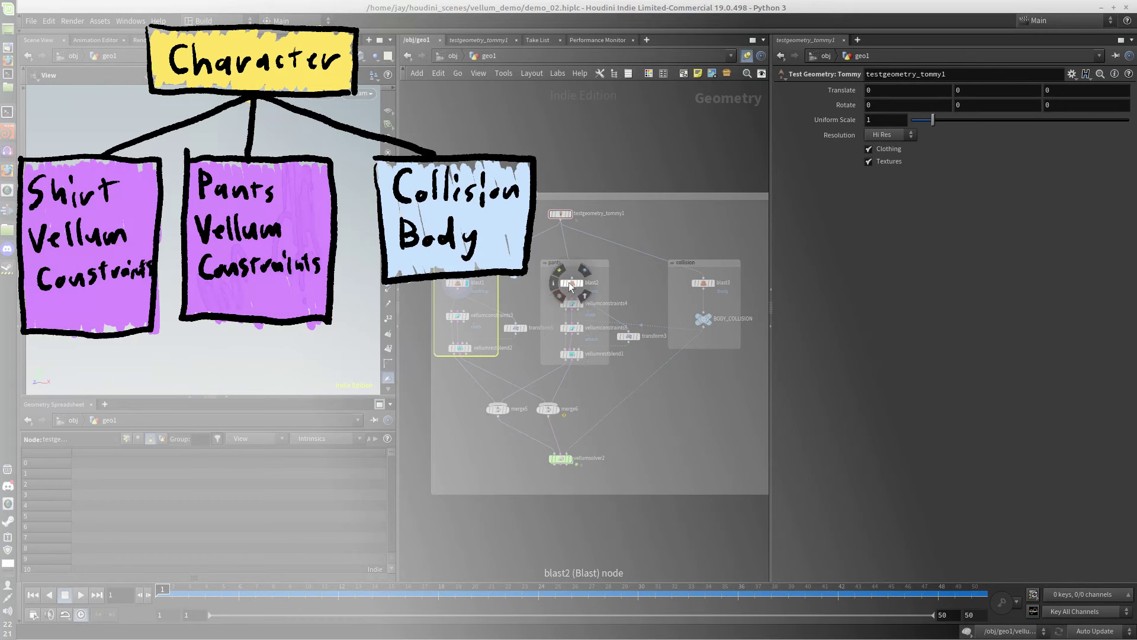
left_click(574, 284)
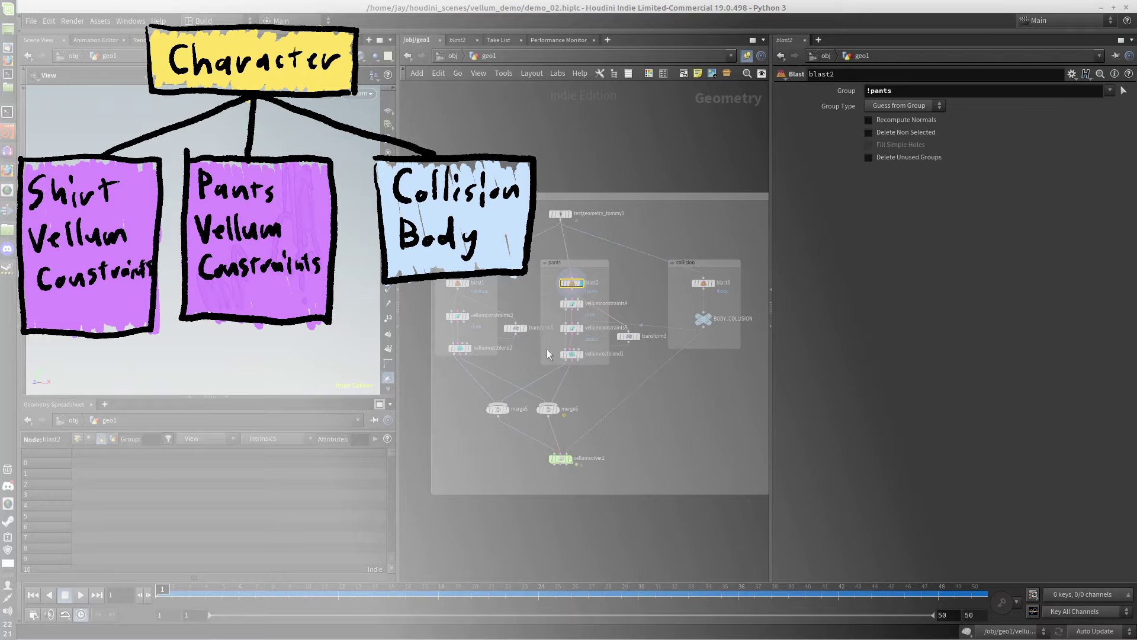
mouse_move(561, 463)
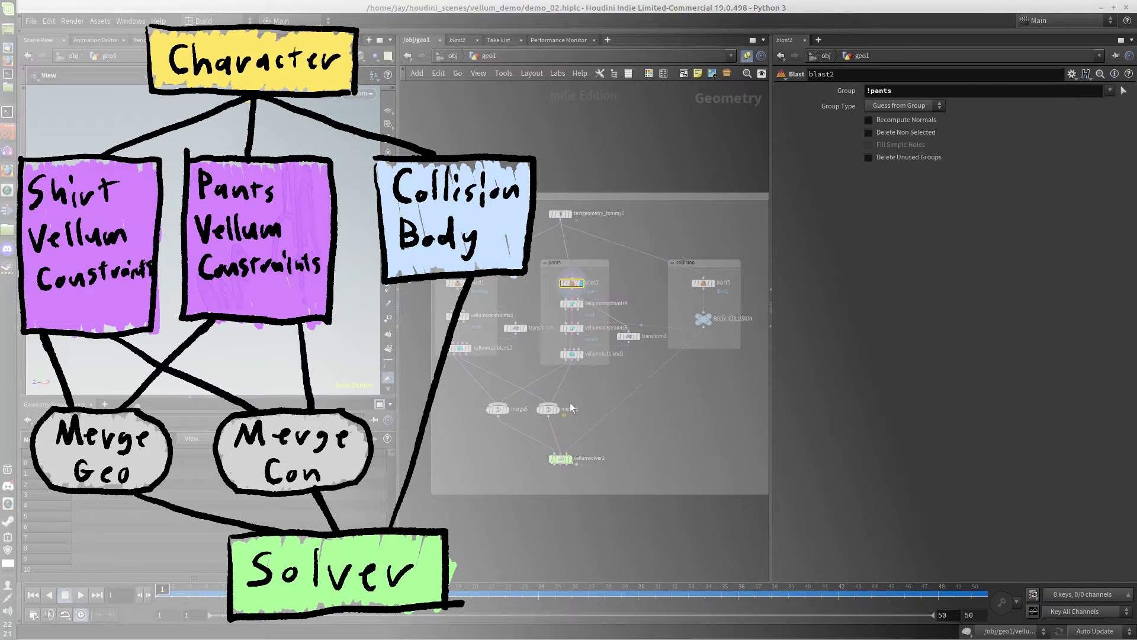
mouse_move(513, 330)
left_click_drag(513, 328, 515, 326)
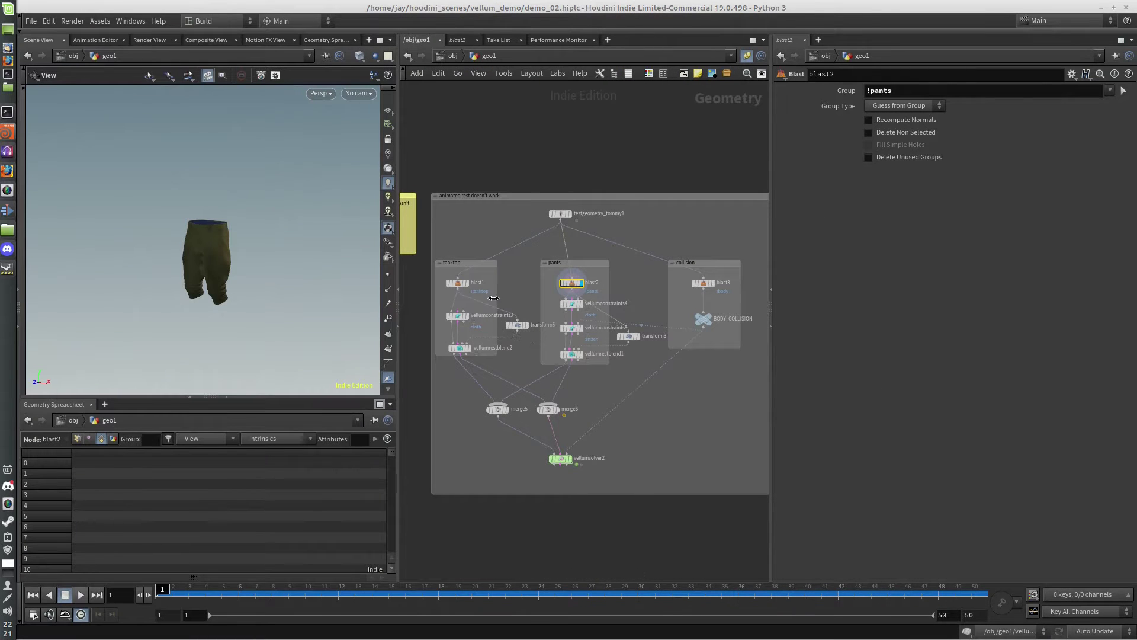
- Display transform5's scaled tank top, then transform3's pants stretched by scale 1.2, 2, 1.2
left_click(524, 326)
left_click(518, 325)
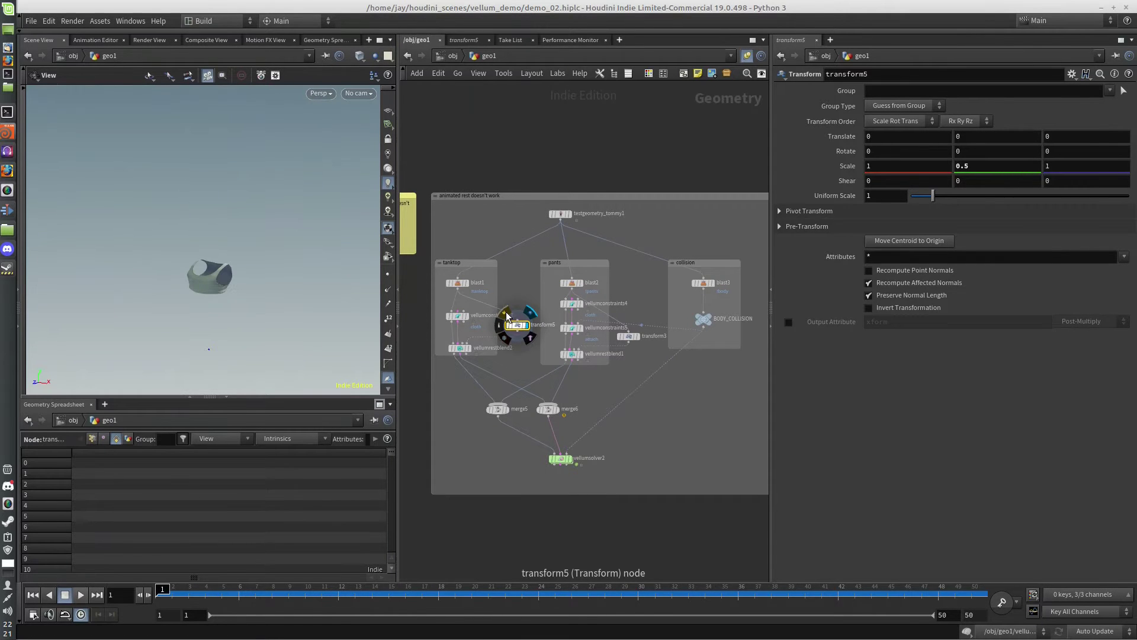
left_click(622, 338)
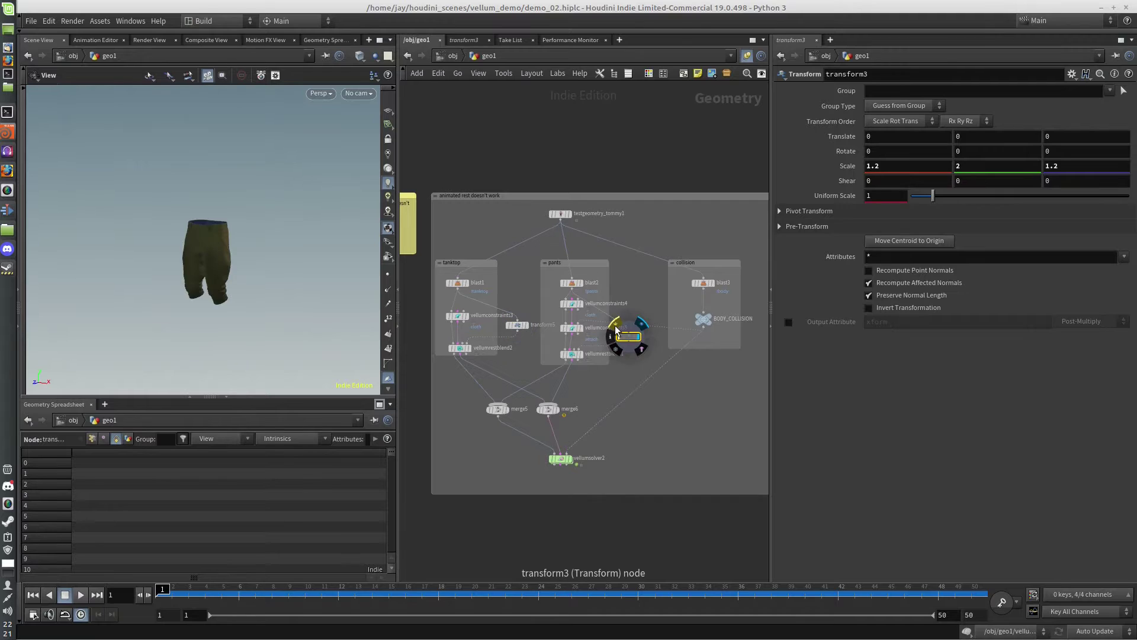
left_click(615, 327)
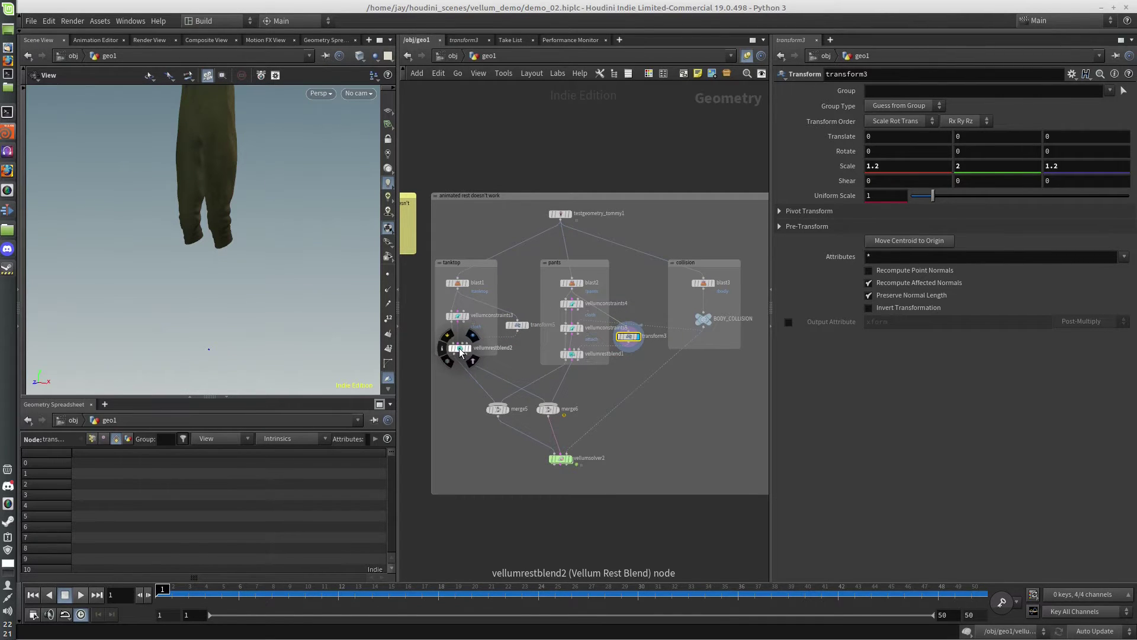
- Inspect vellumrestblend2's Blend value, scrubbing from frame 24 back to 1 to watch it animate
left_click(460, 349)
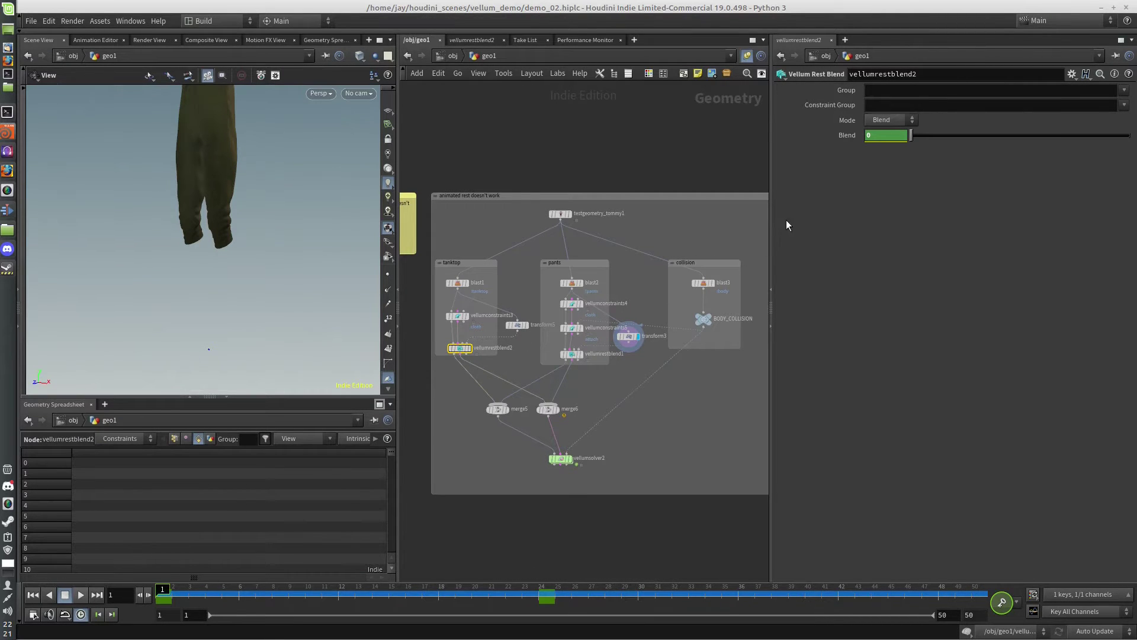
left_click_drag(911, 136, 810, 171)
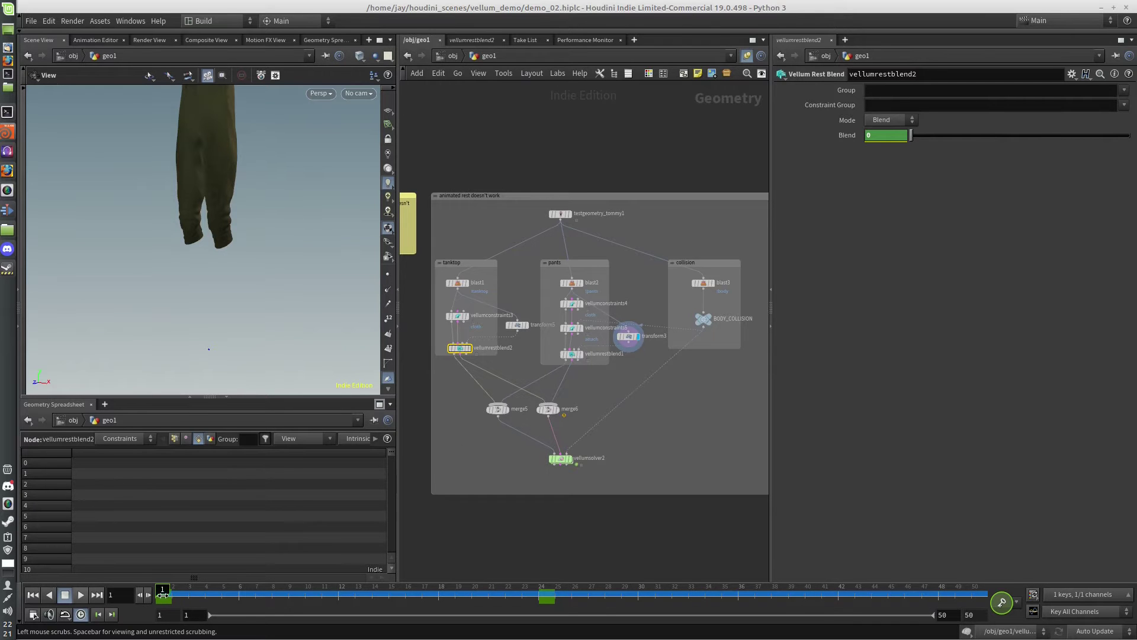
left_click(539, 589)
left_click_drag(539, 589, 162, 590)
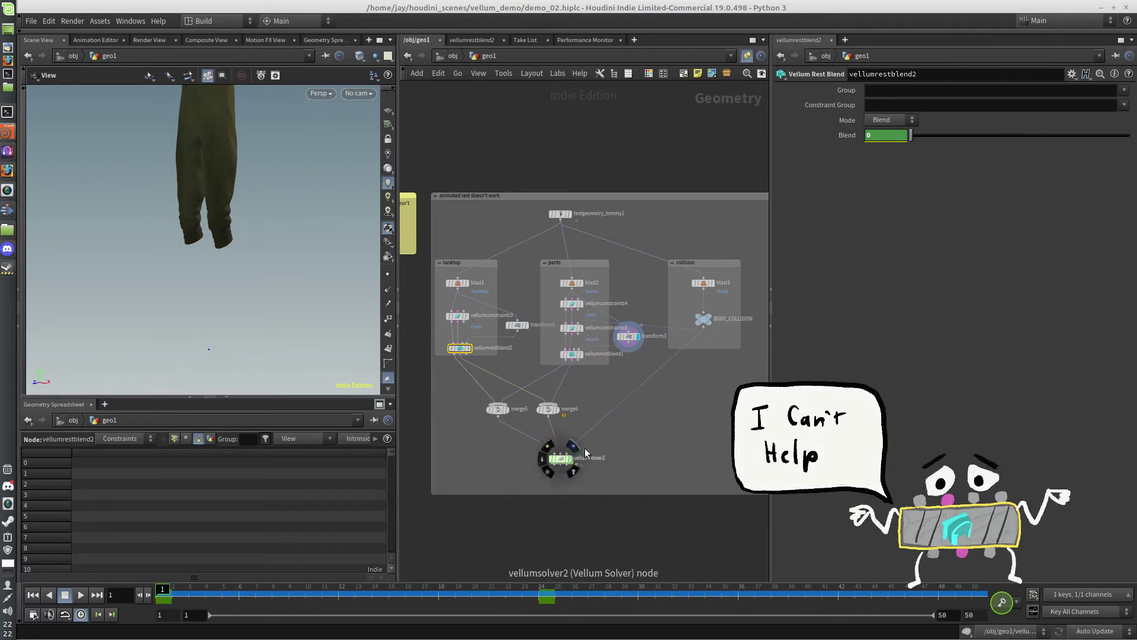
- Display vellumsolver2 and play the cloth simulation to about frame 24
left_click(568, 459)
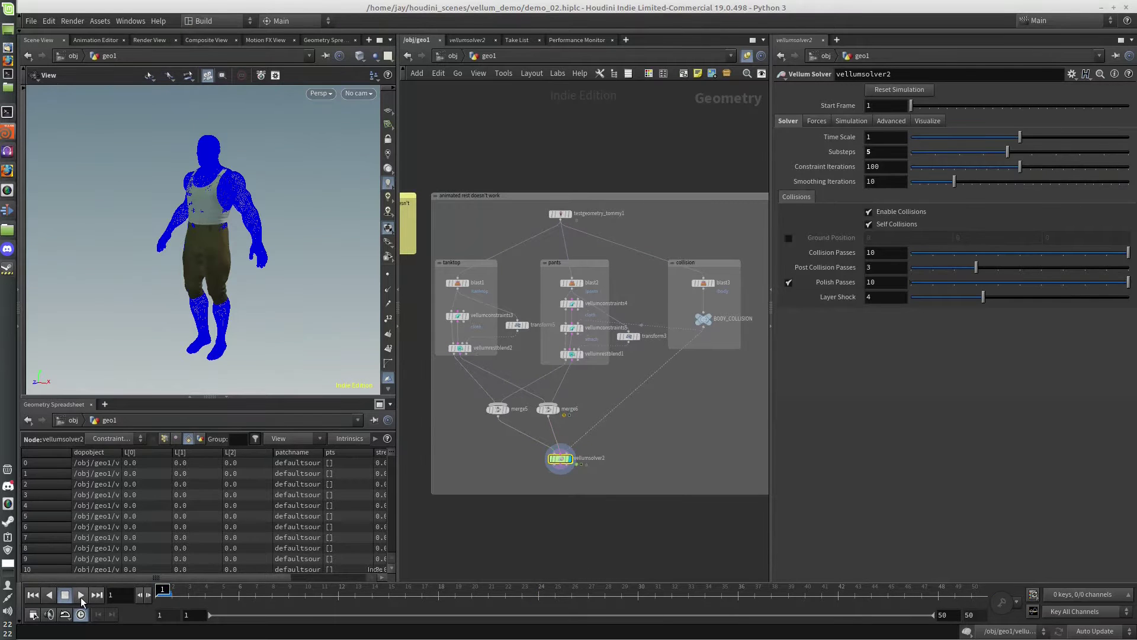
left_click(81, 597)
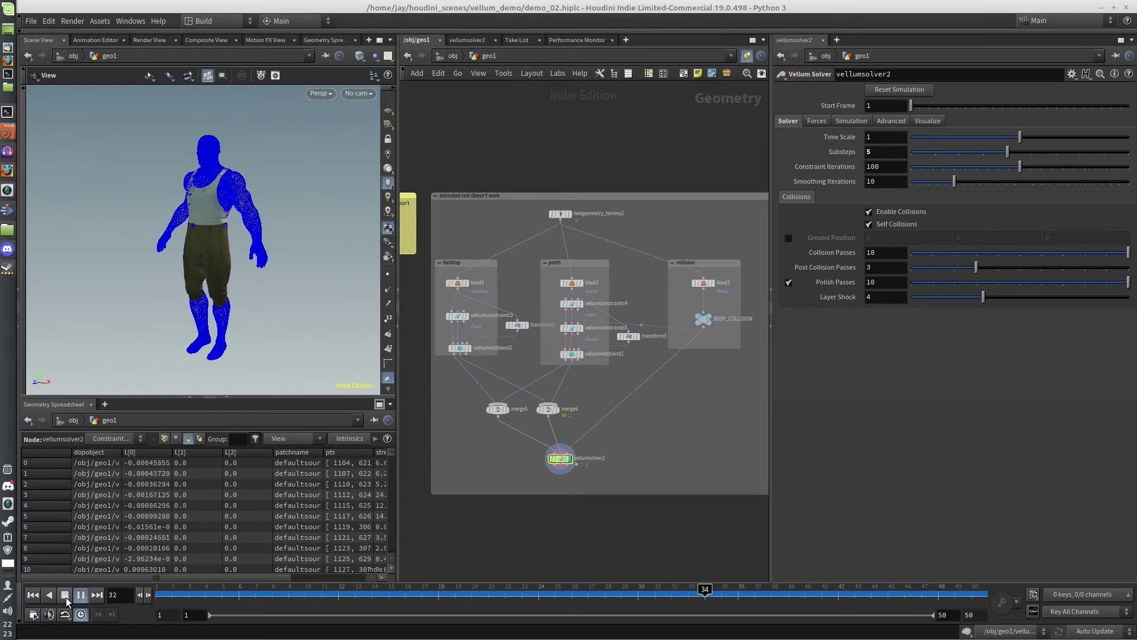
left_click(66, 597)
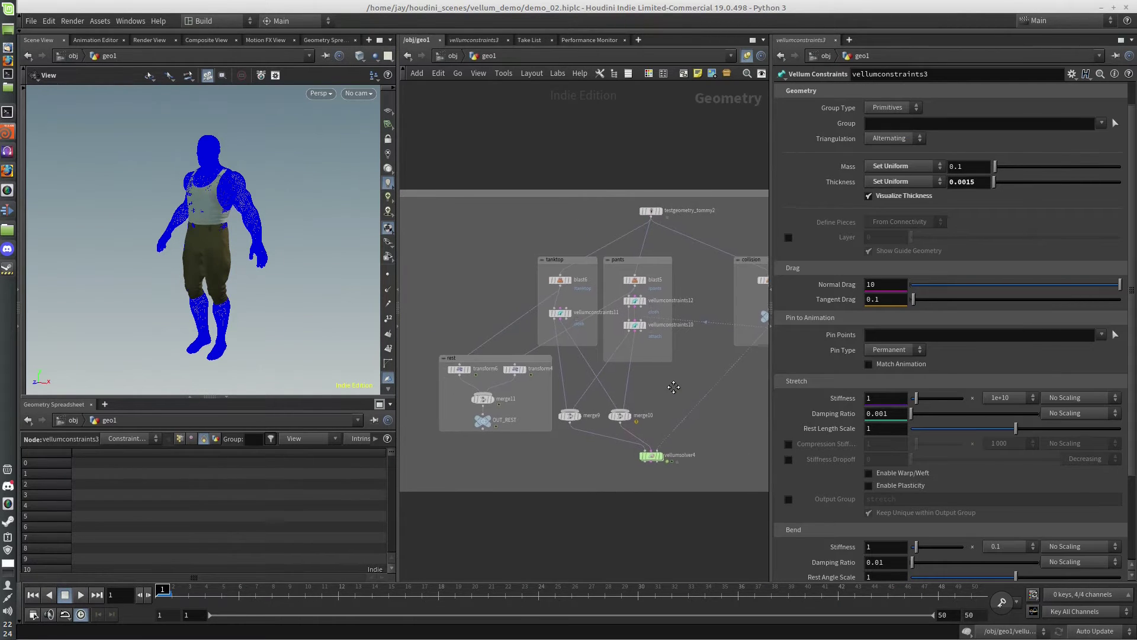
- Display the OUT_REST rest-shape null and play the animation so the pants fall
middle_click_drag(674, 386, 675, 355)
scroll(659, 361, "up", 2)
scroll(667, 362, "down", 1)
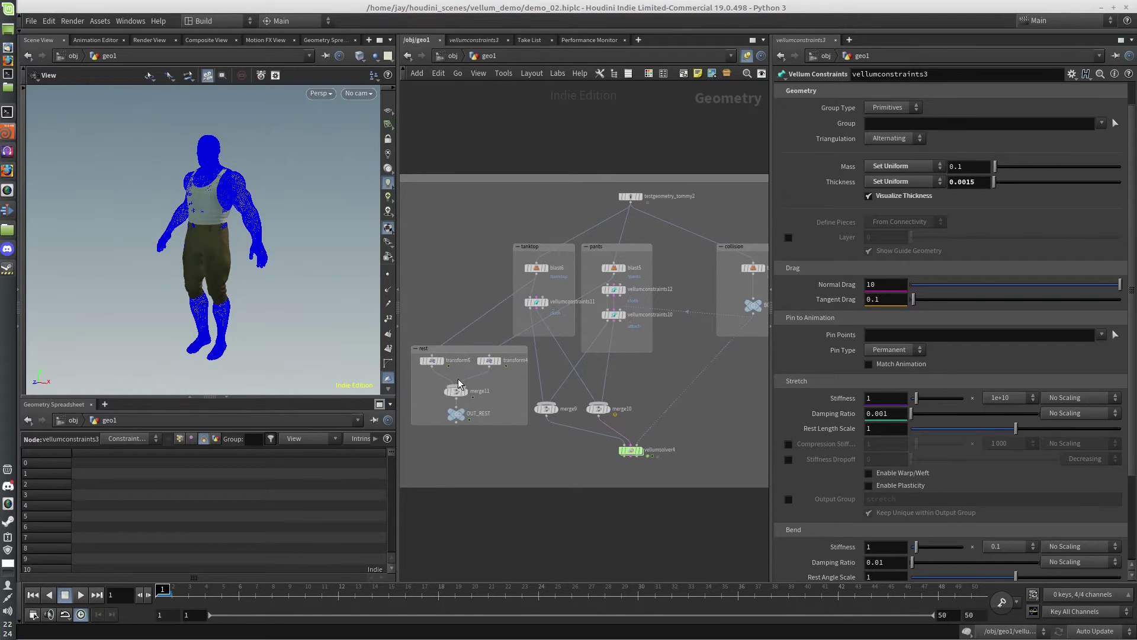
left_click(460, 414)
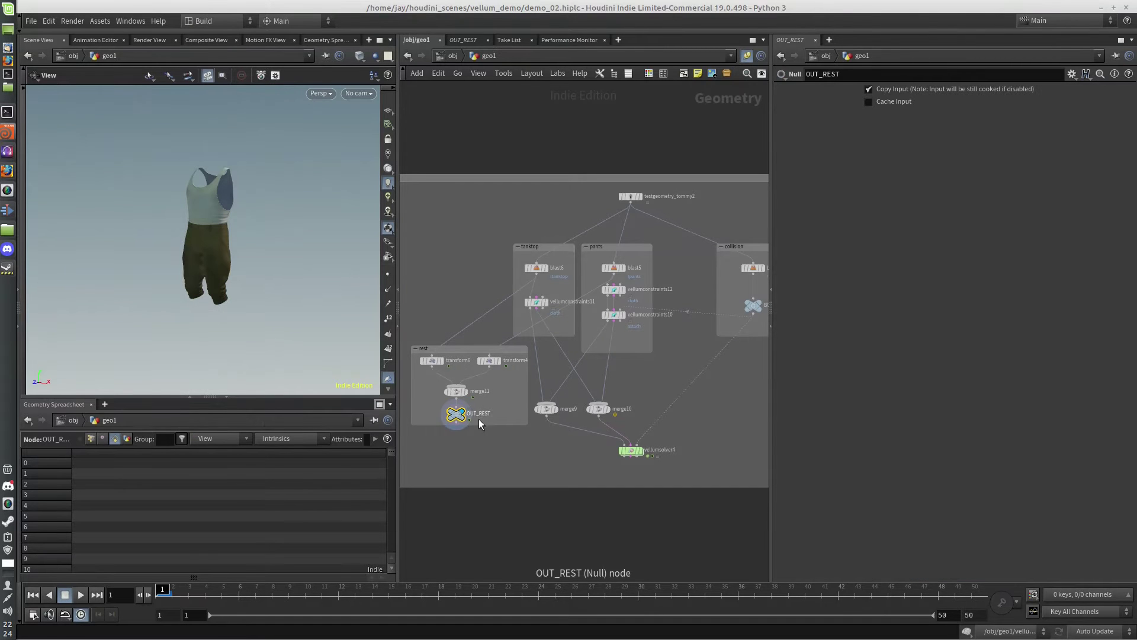
key("Up")
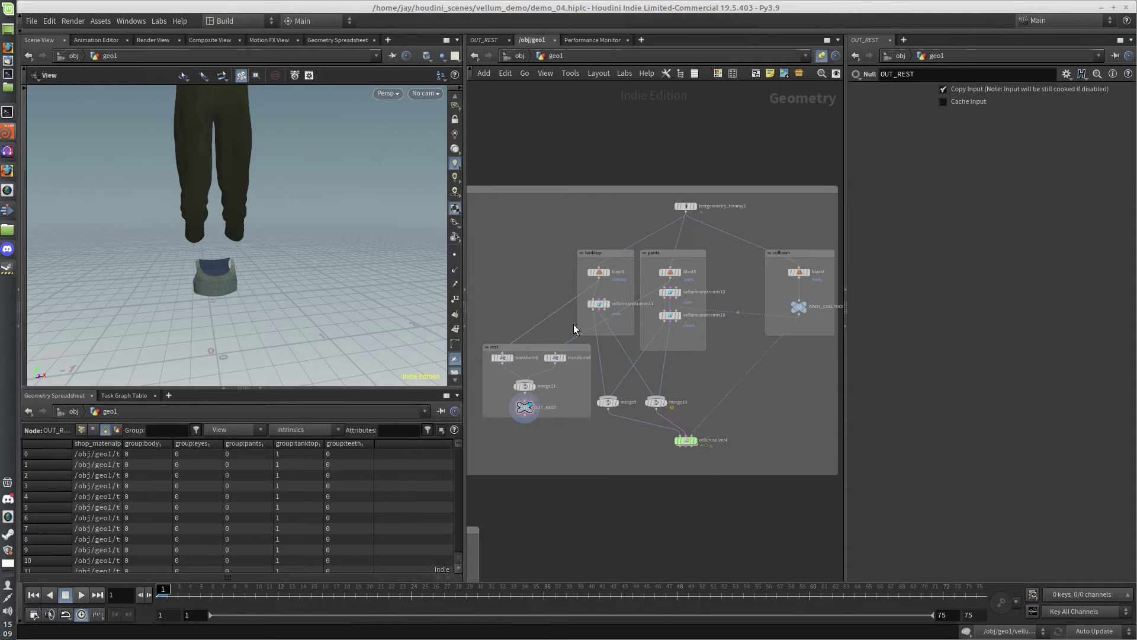
- Select vellumconstraints11 and toggle its Stretch Output Group off and back on
scroll(573, 324, "up", 5)
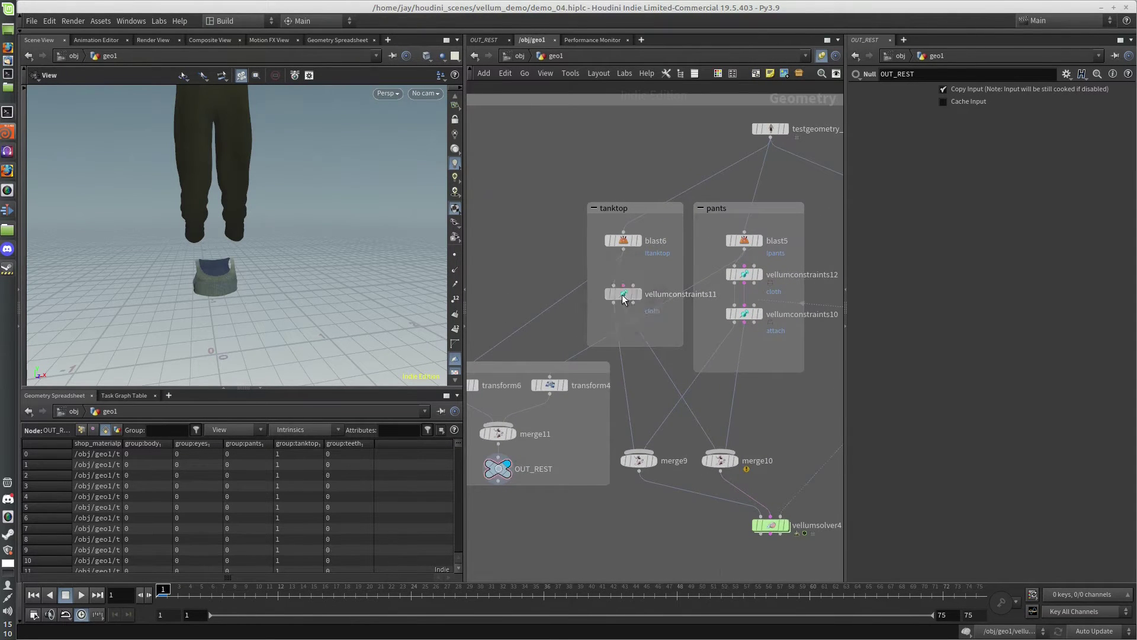
left_click(622, 293)
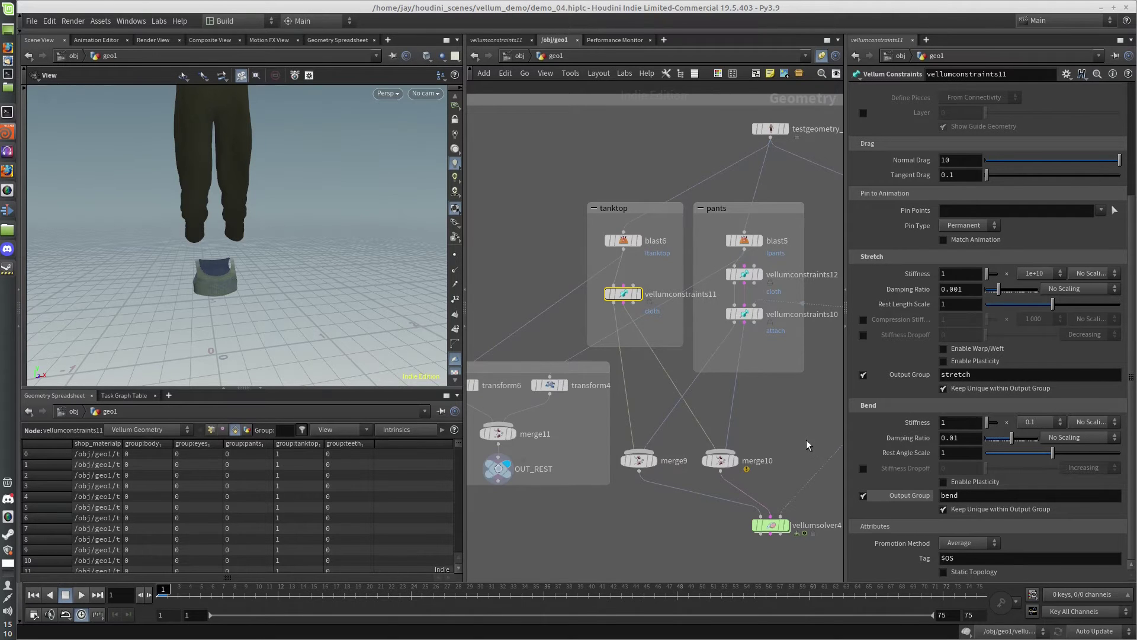
left_click(862, 375)
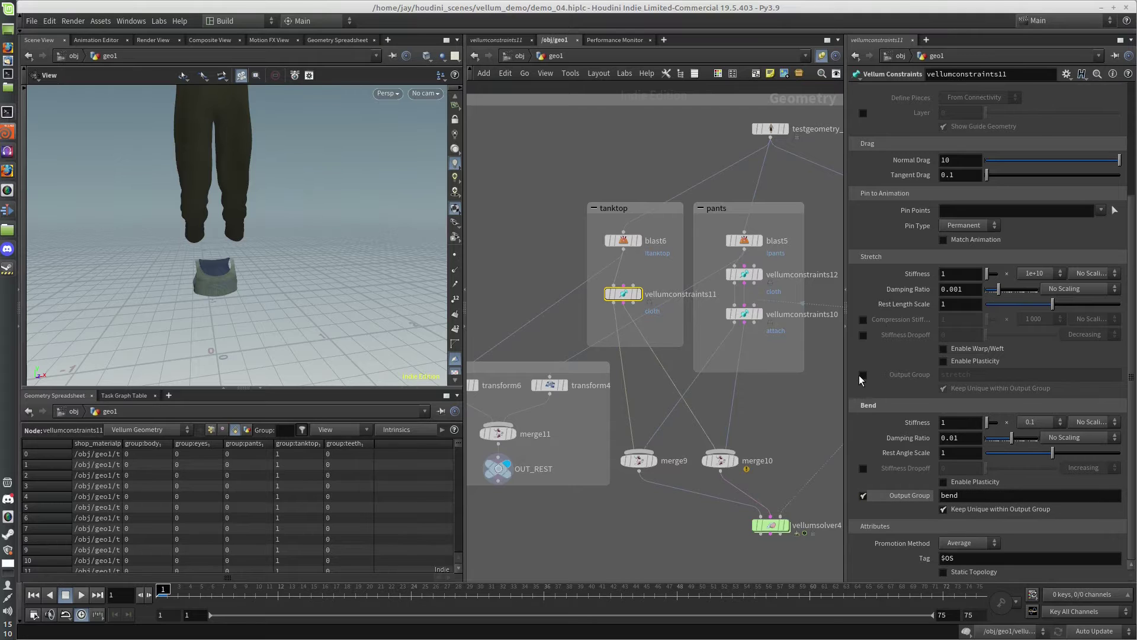
left_click(862, 375)
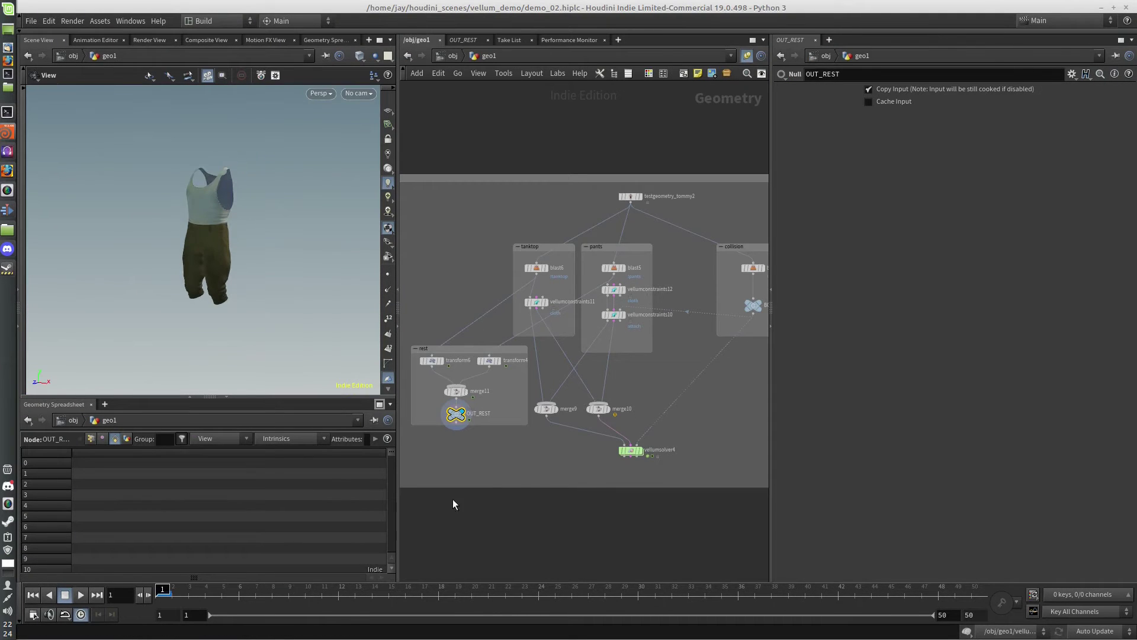
- Dive into the solver's forces network and nudge vellumrestblend1 slightly right
double_click(631, 454)
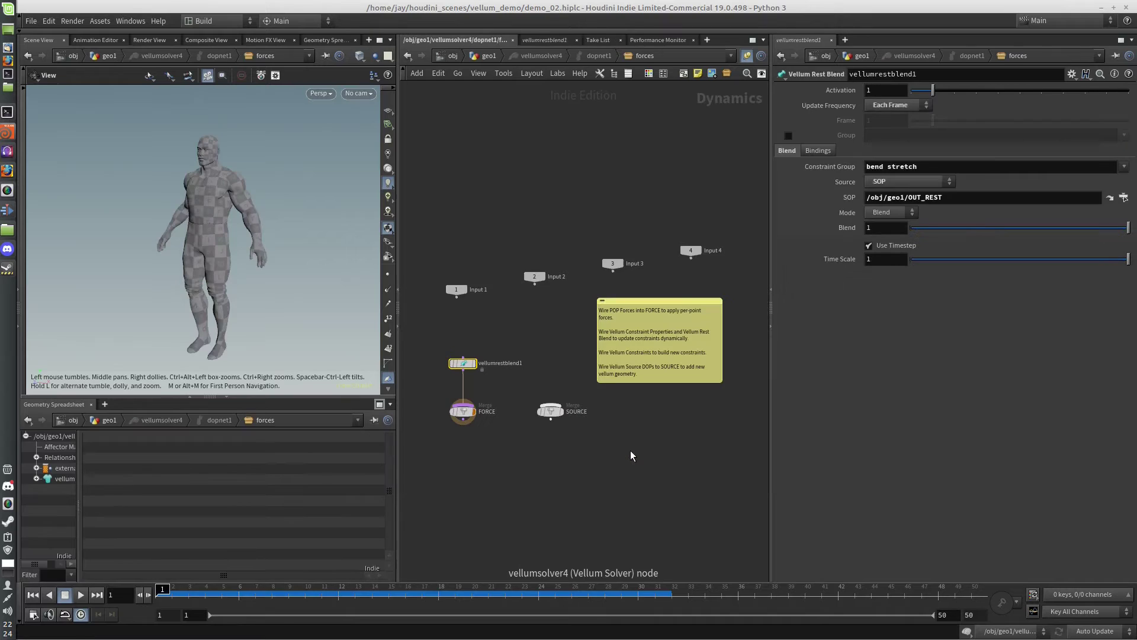
left_click(463, 366)
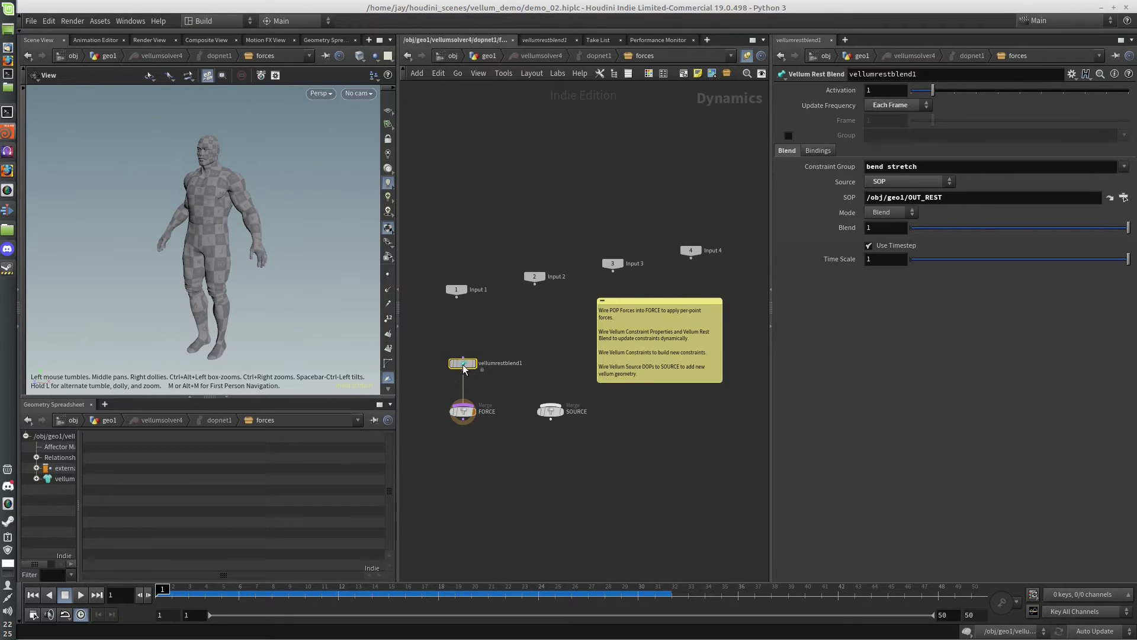
left_click_drag(464, 364, 479, 365)
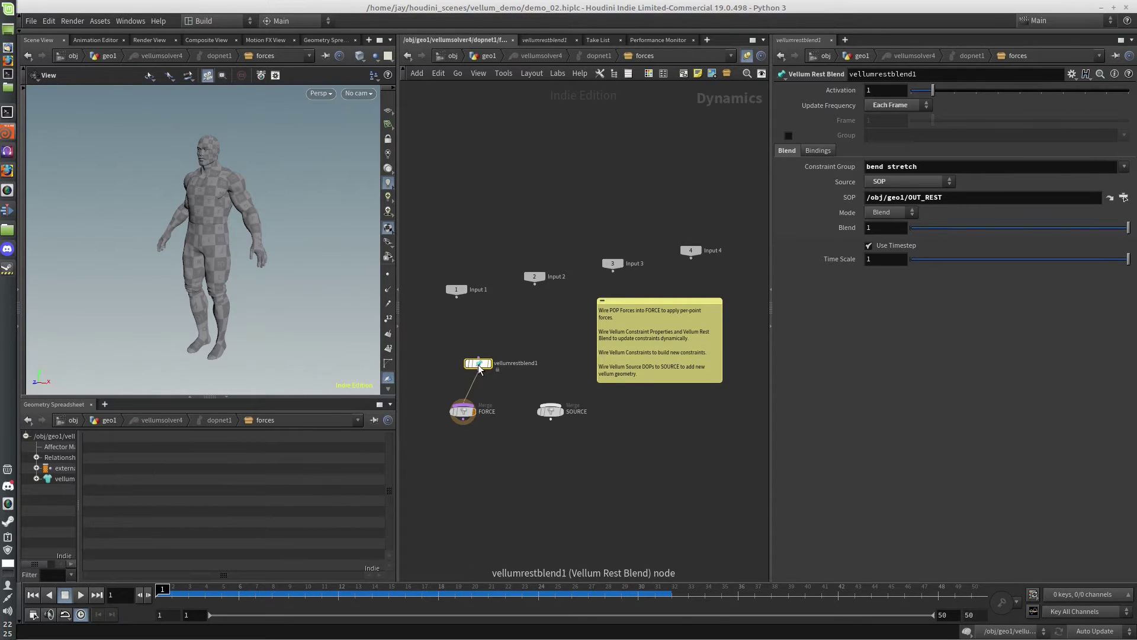
- Keep vellumrestblend1's update frequency at Each Frame and review its rest-shape source operator
left_click(882, 106)
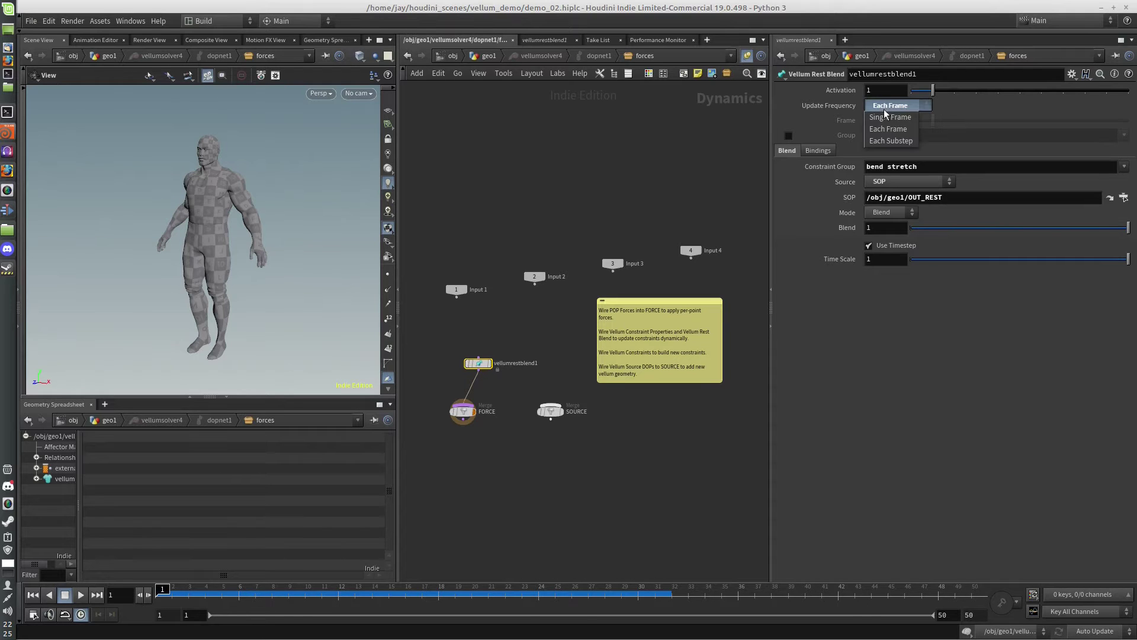
left_click(974, 122)
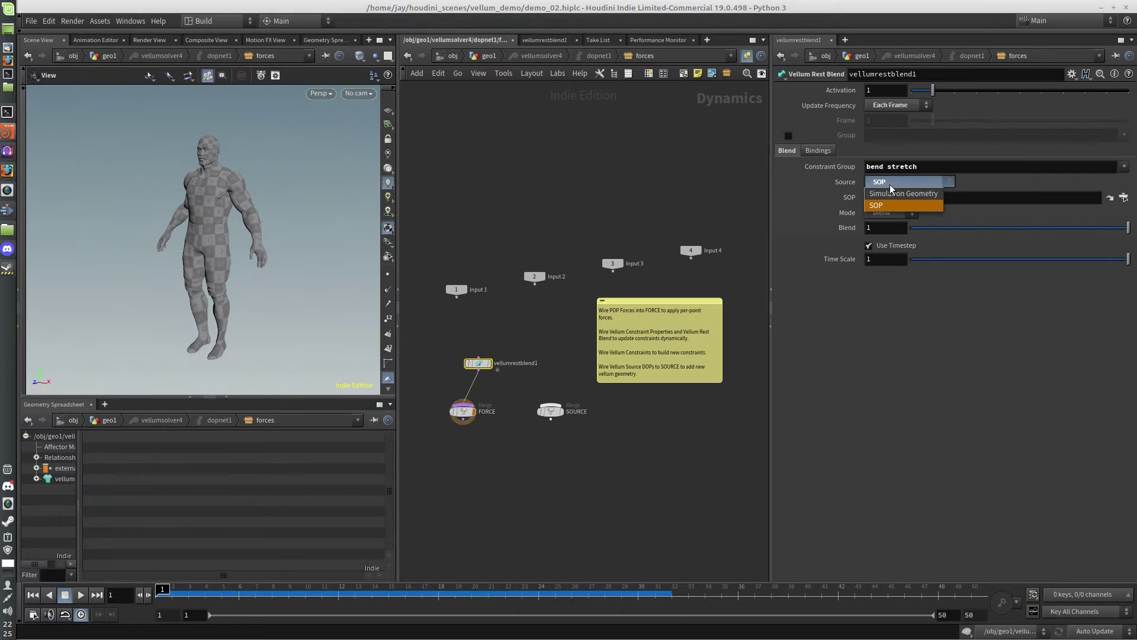
left_click(1122, 196)
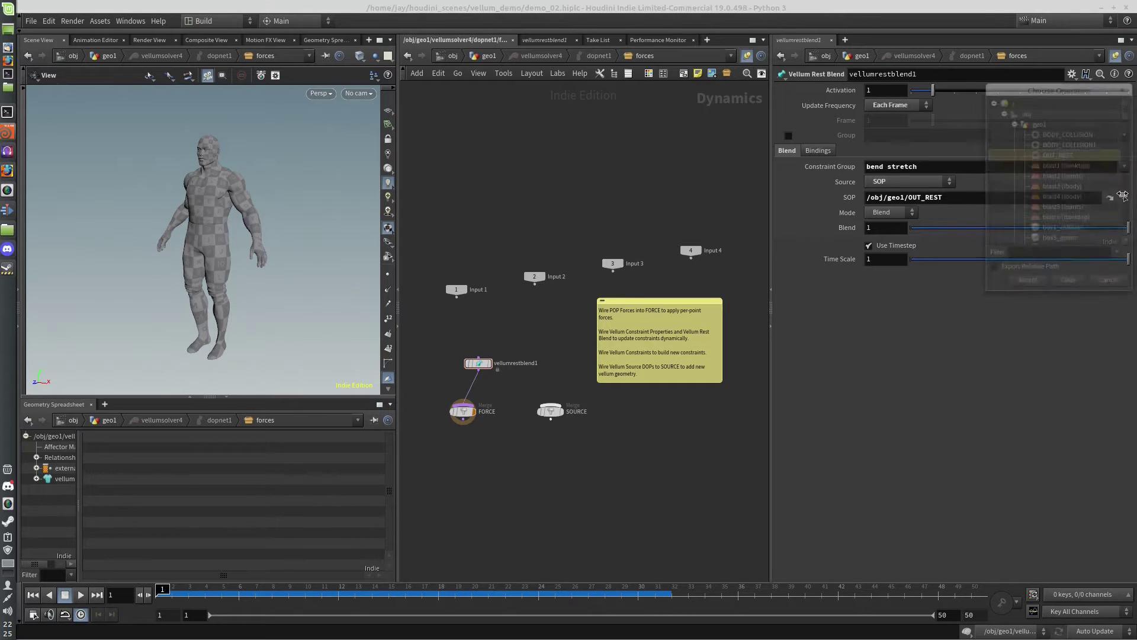
left_click(1111, 283)
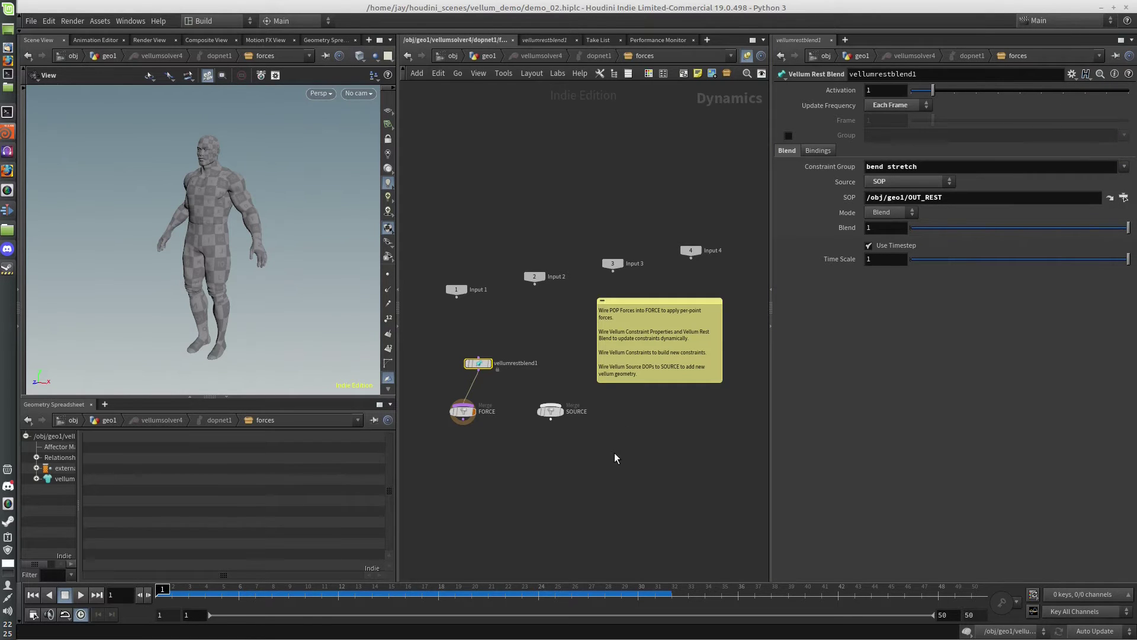
- Return to geo1, play vellumsolver4's cloth simulation, then reset to frame 1
left_click(580, 467)
key("u")
key("u")
key("u")
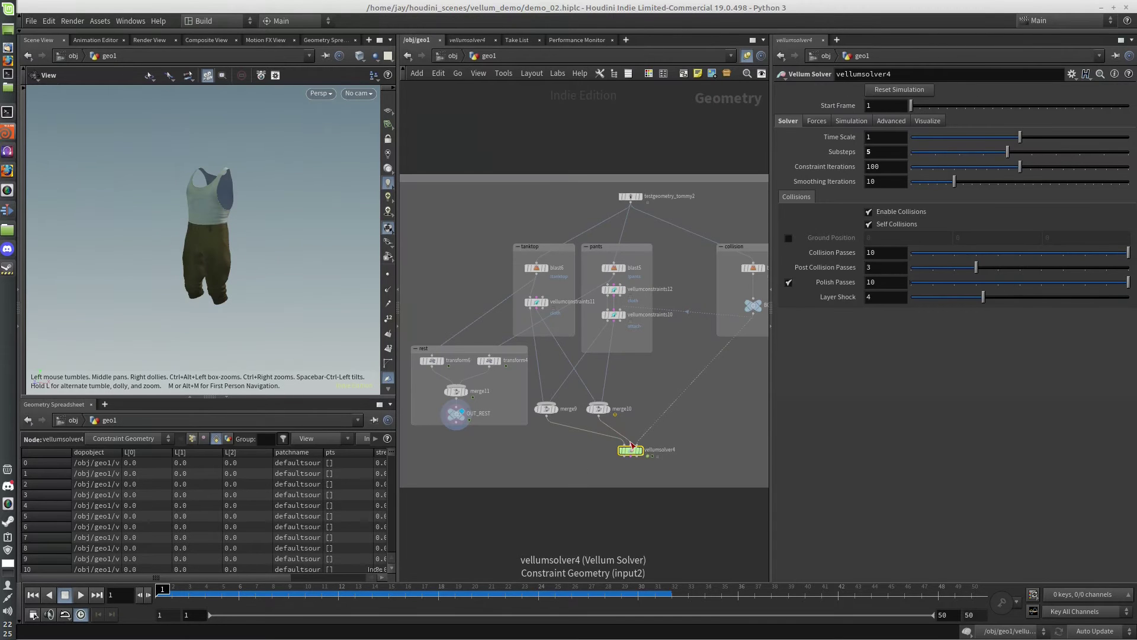
mouse_move(621, 460)
left_click(80, 595)
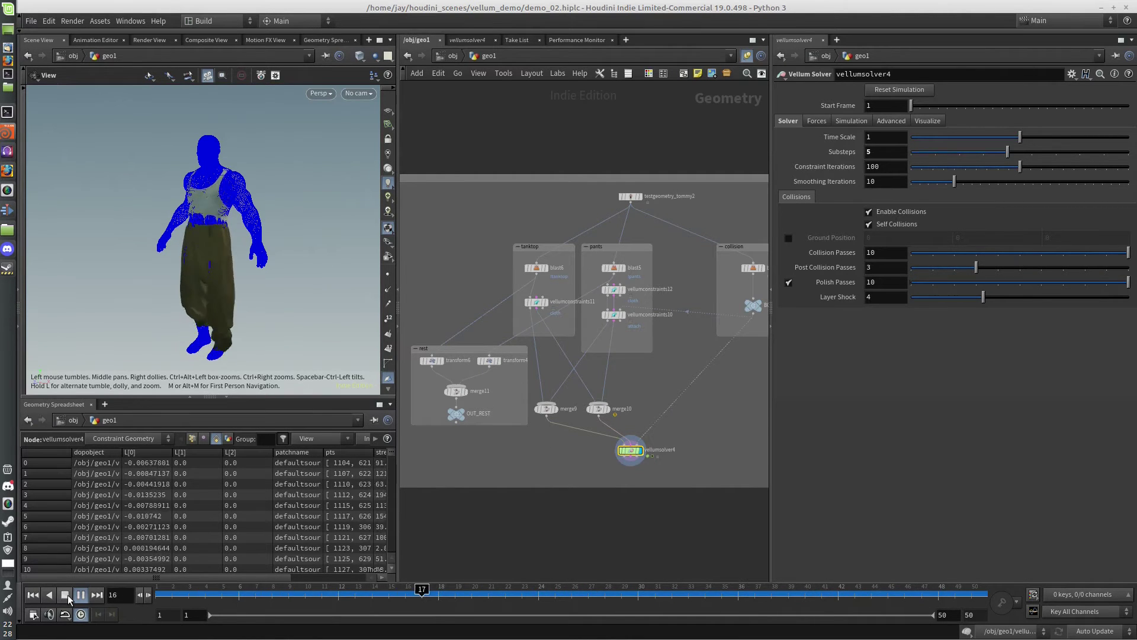
left_click(67, 594)
left_click(31, 599)
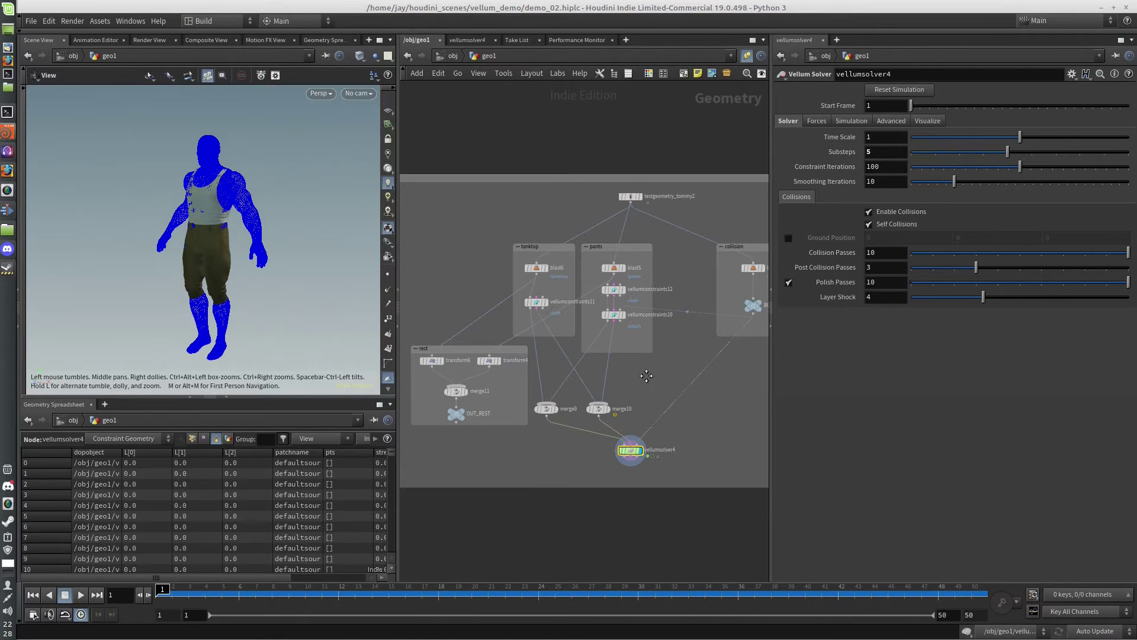
- Cut the wire in the rest box and connect transform6 into merge11
middle_click_drag(655, 373, 659, 374)
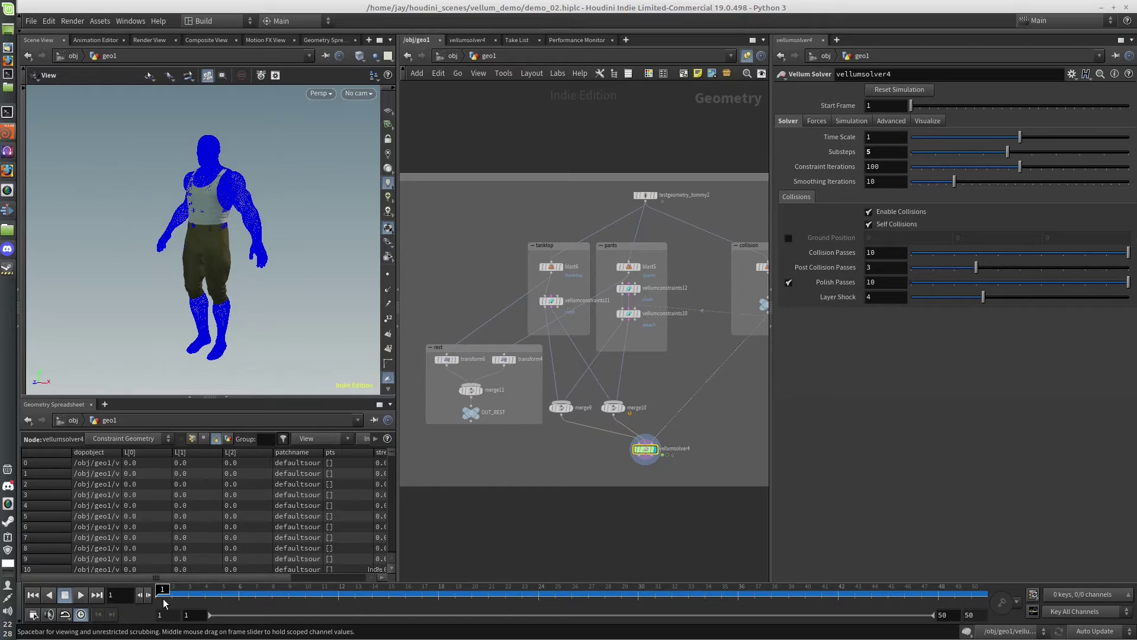
key("y")
left_click_drag(448, 377, 474, 373)
left_click(446, 366)
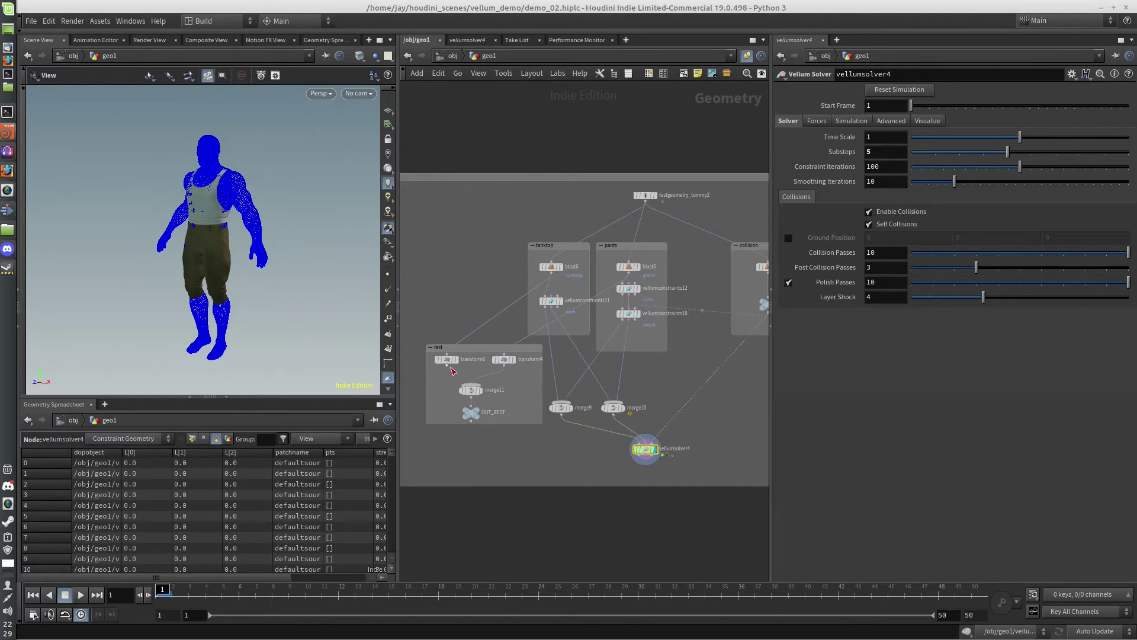
left_click(483, 386)
mouse_move(481, 396)
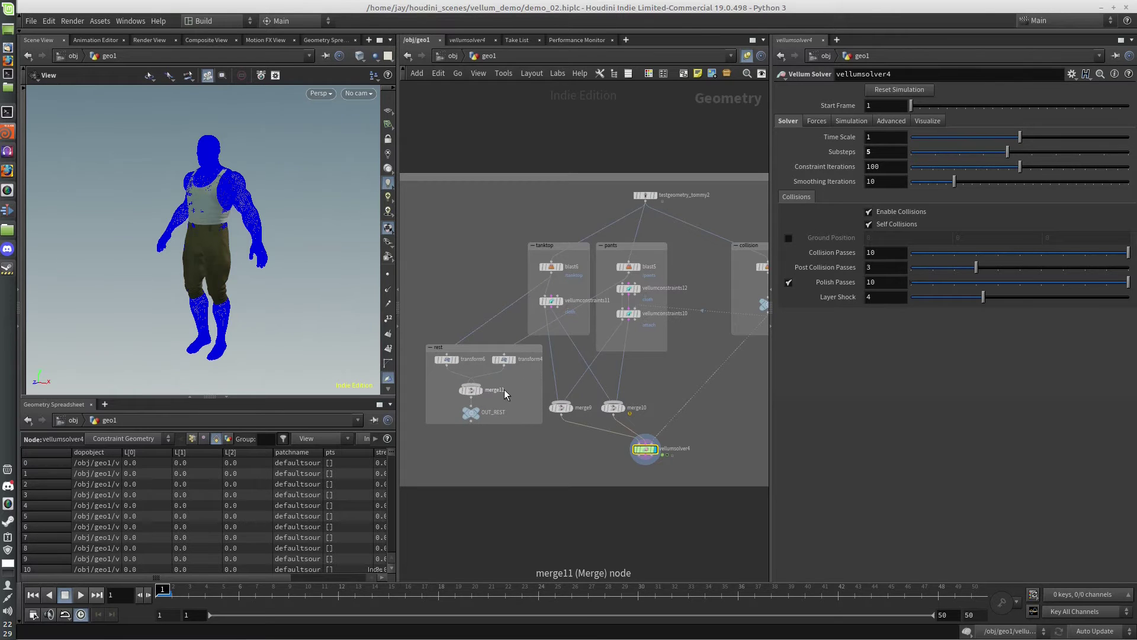
- Play the simulation to see the cloth explode, then scrub back to frame 3
left_click(81, 594)
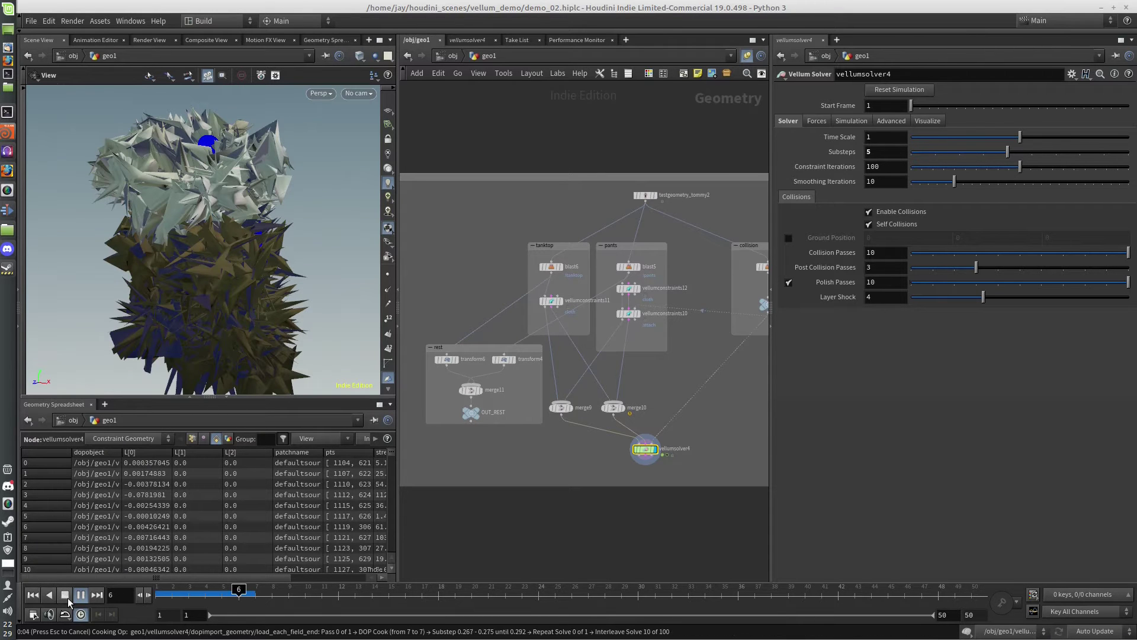
left_click(65, 594)
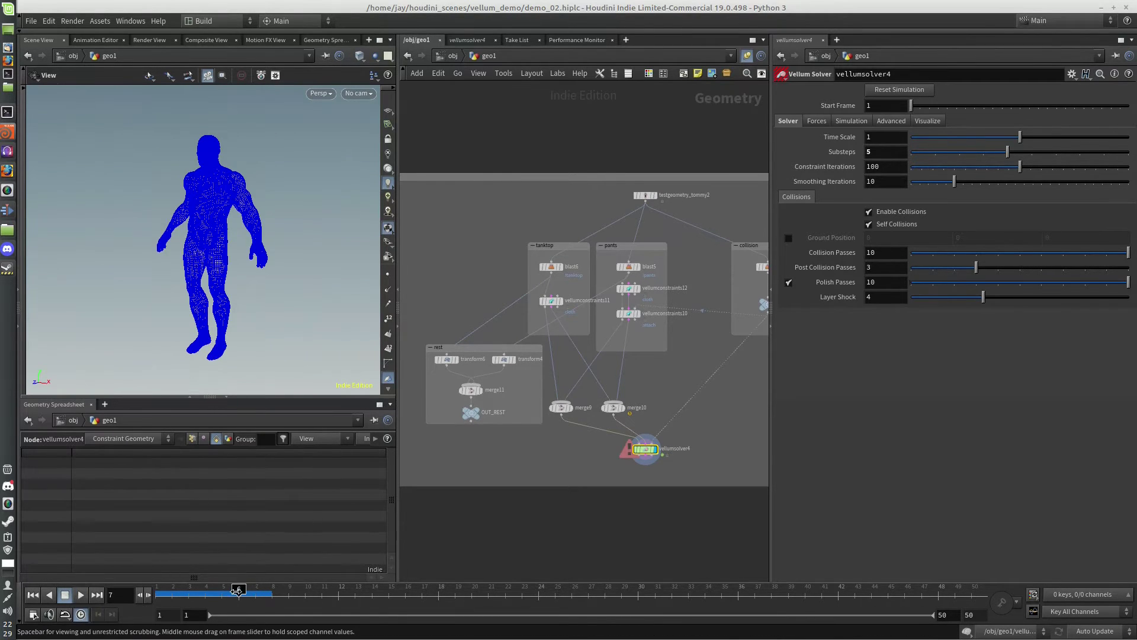
left_click_drag(237, 590, 134, 619)
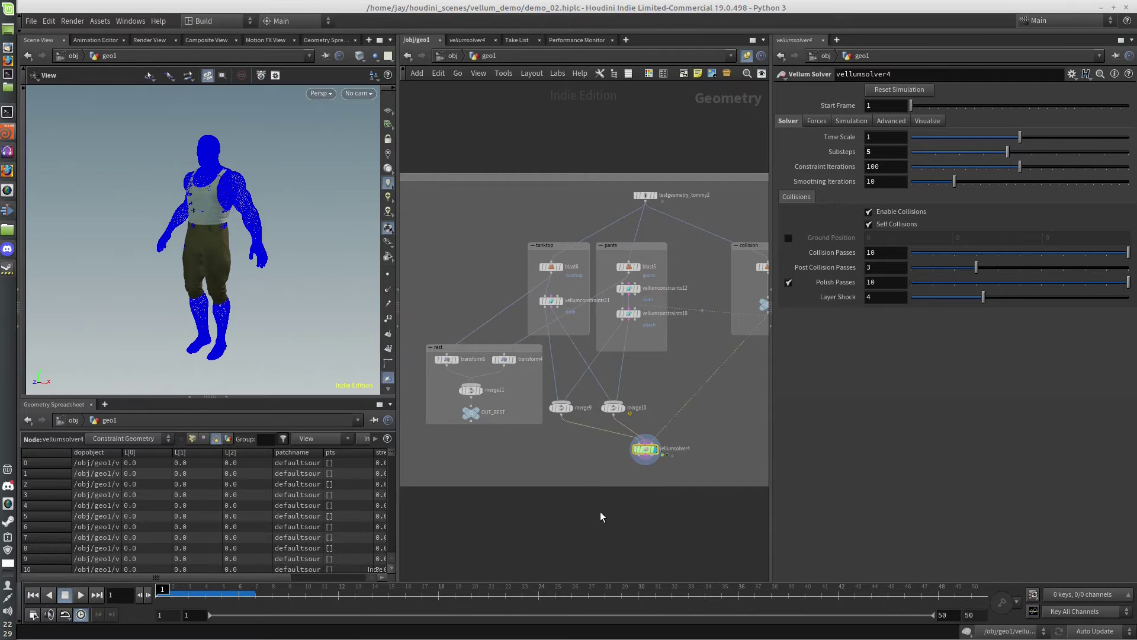
- Bypass vellumrestblend1 inside the solver's forces network and return to geo1
double_click(643, 451)
left_click(467, 363)
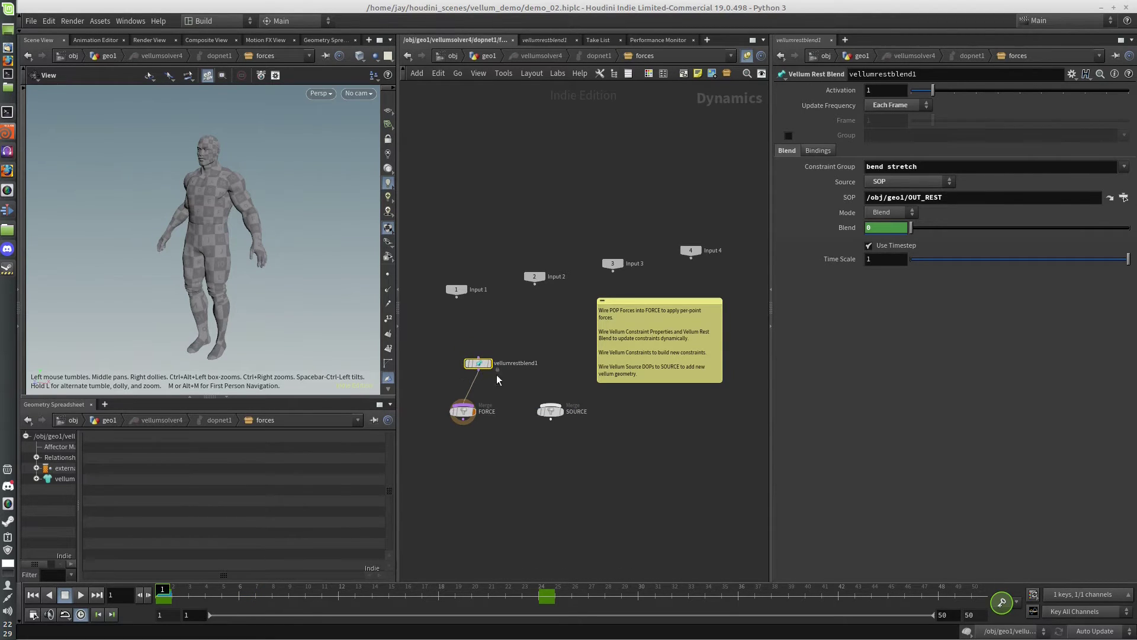
key("u")
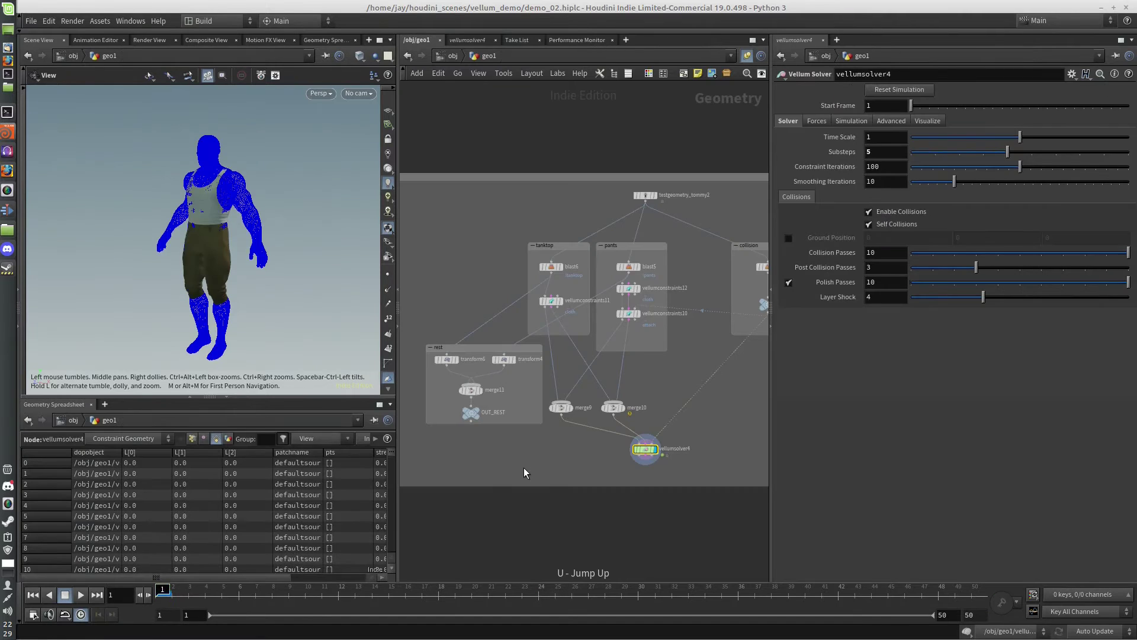
- Wire transform6 and then transform4 into merge11
left_click(446, 366)
left_click(470, 383)
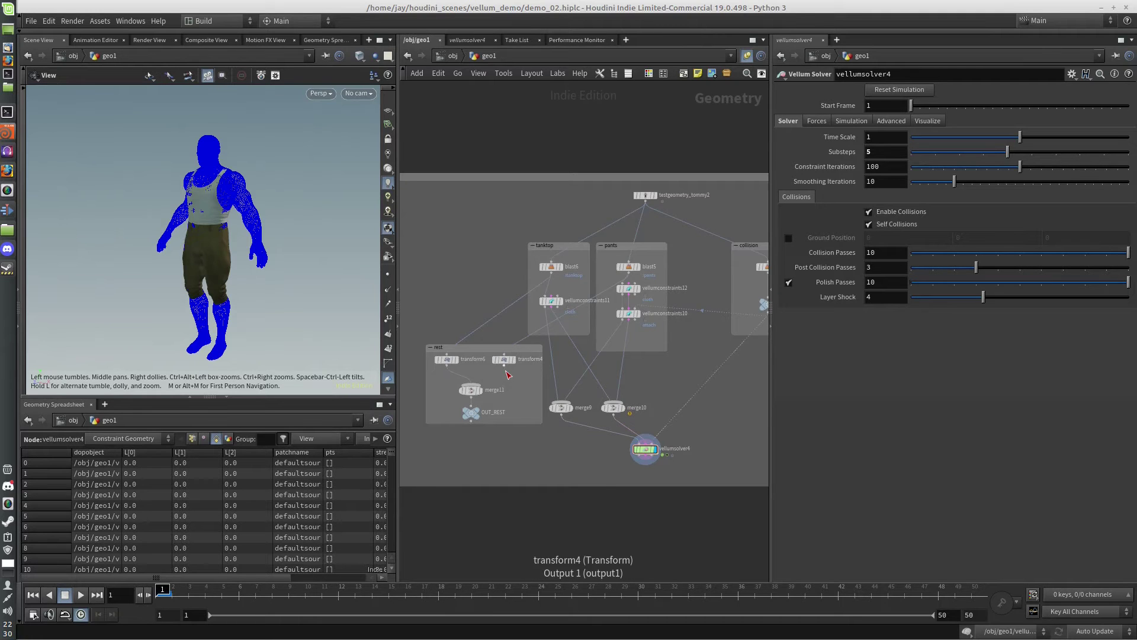
left_click(506, 373)
left_click(457, 390)
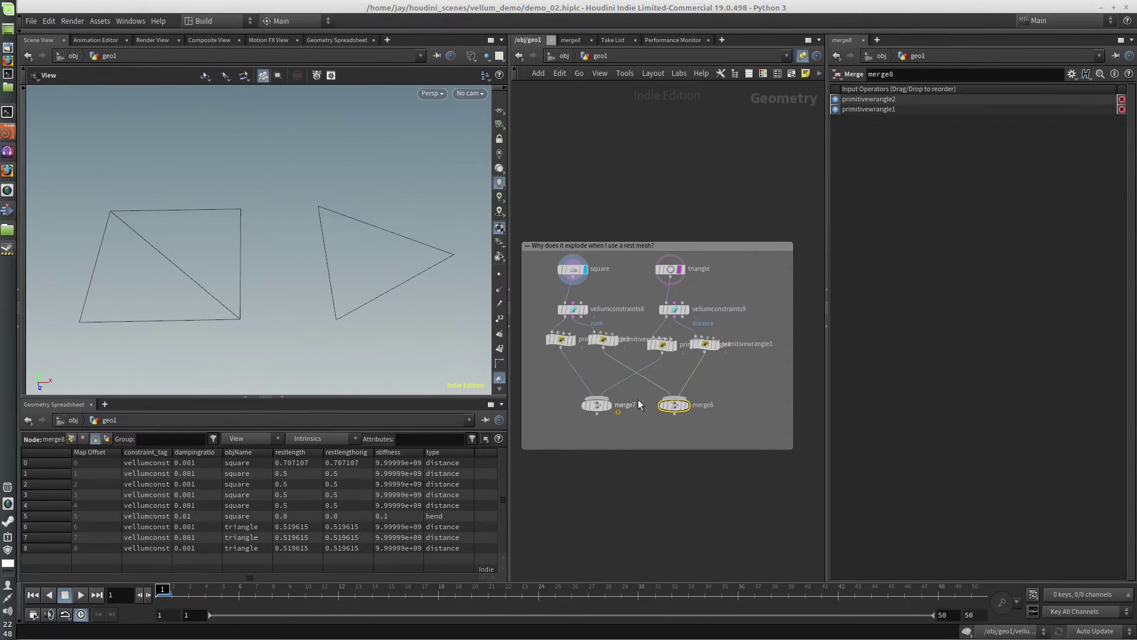
left_click(572, 272)
left_click(669, 274)
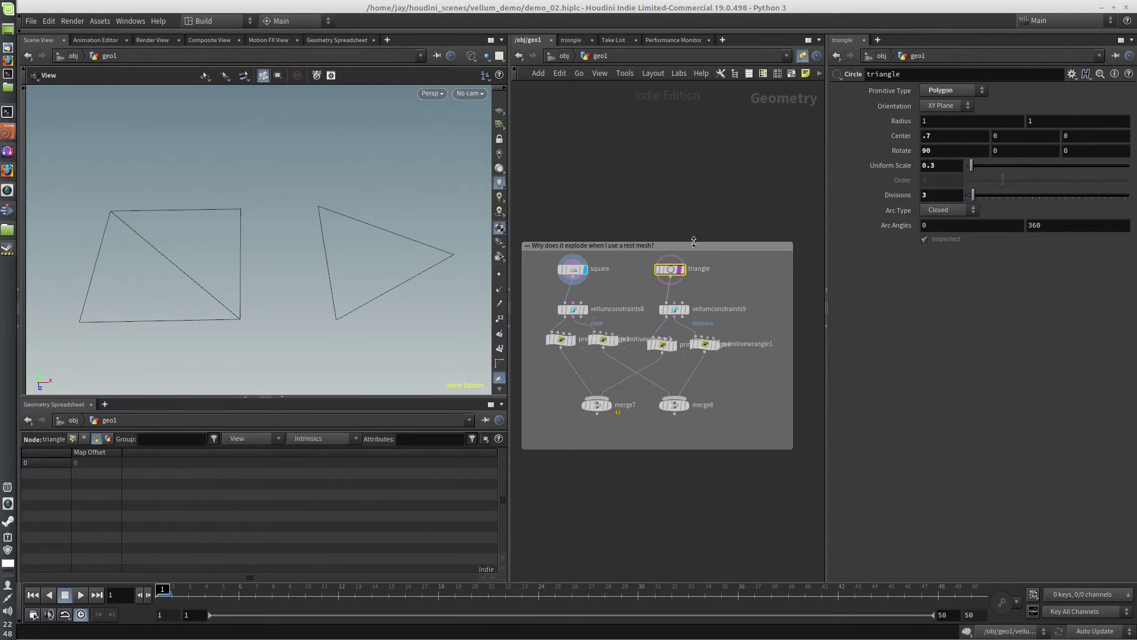
left_click(577, 311)
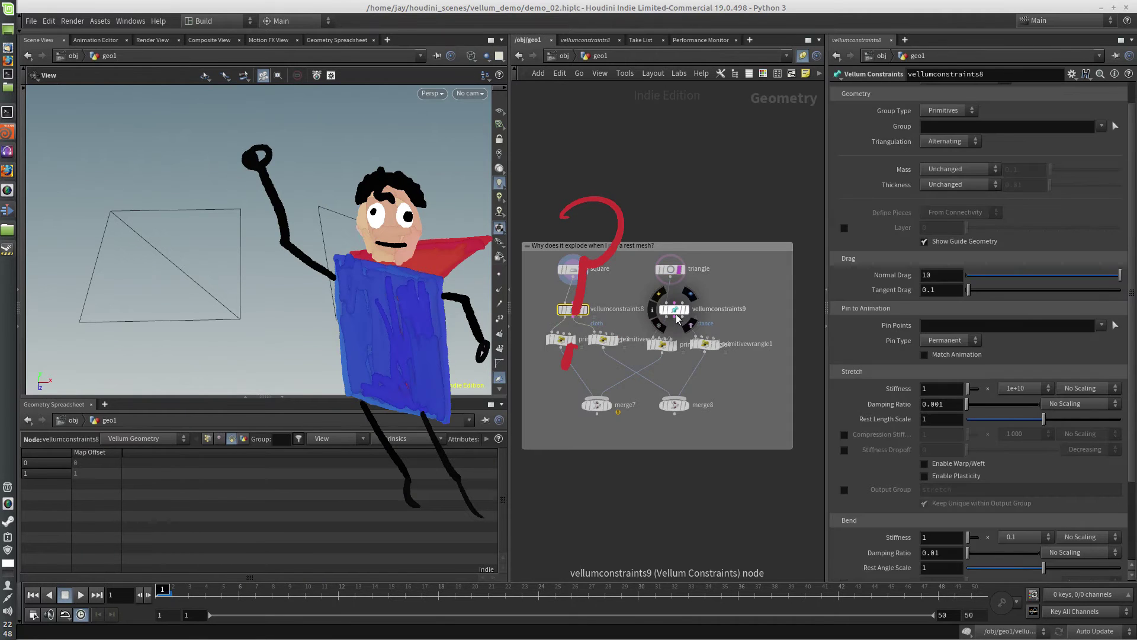
left_click(674, 309)
mouse_move(660, 347)
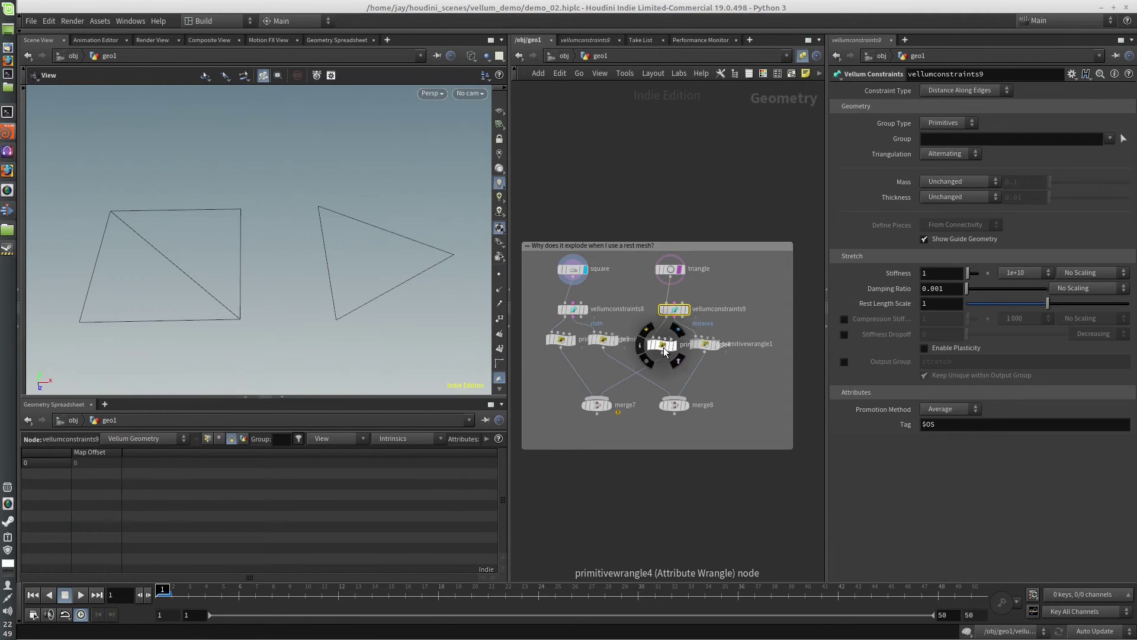
left_click(604, 341)
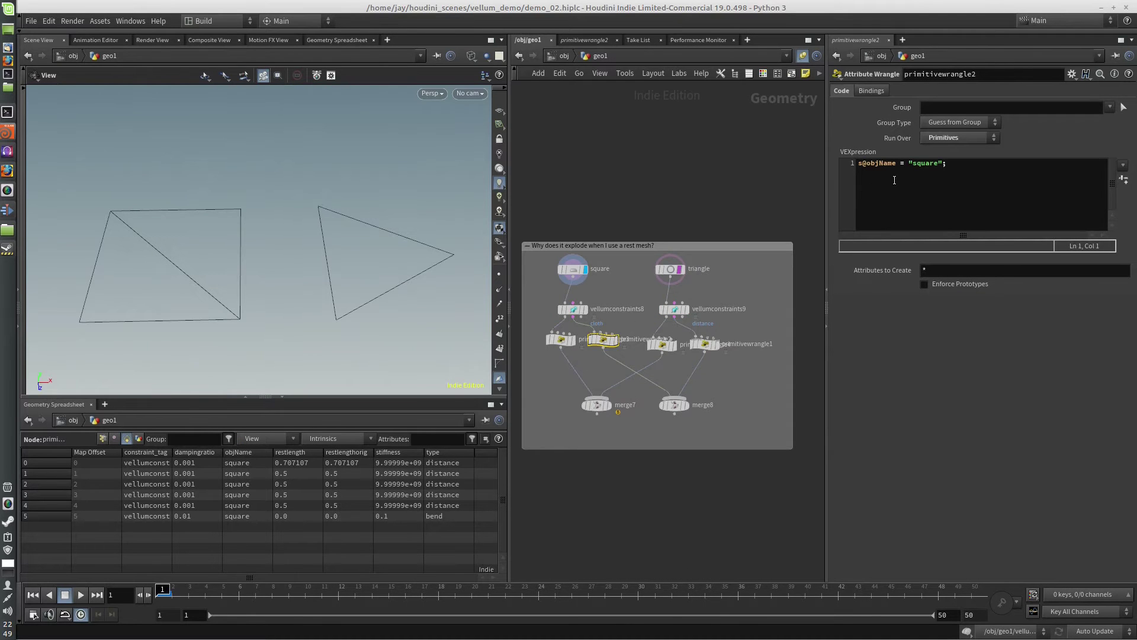
left_click(703, 344)
mouse_move(671, 403)
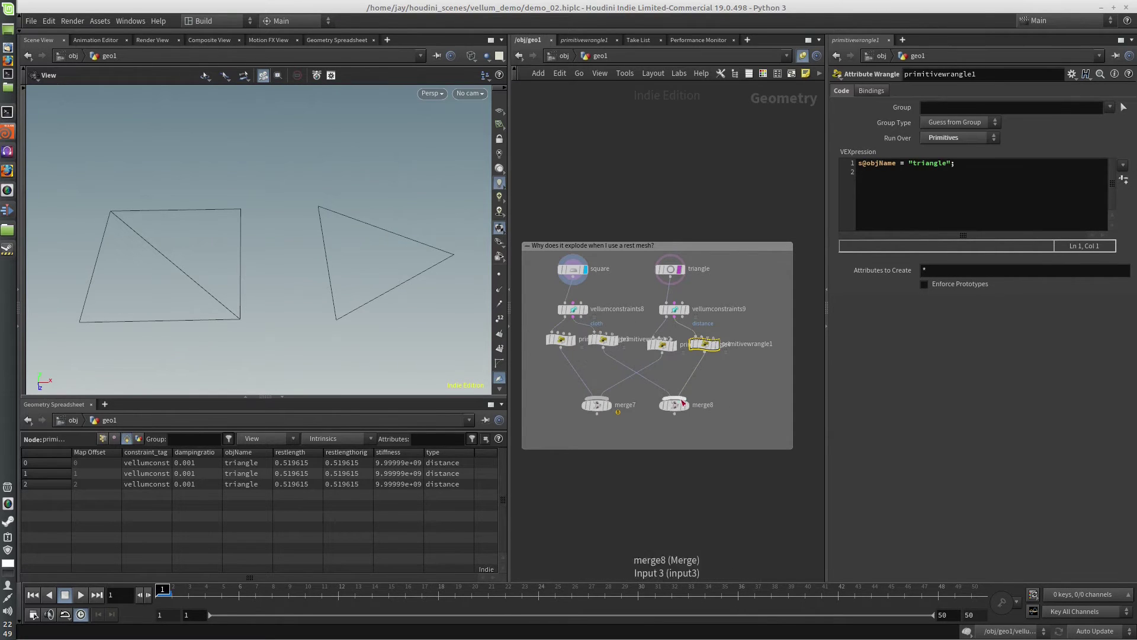
left_click(675, 405)
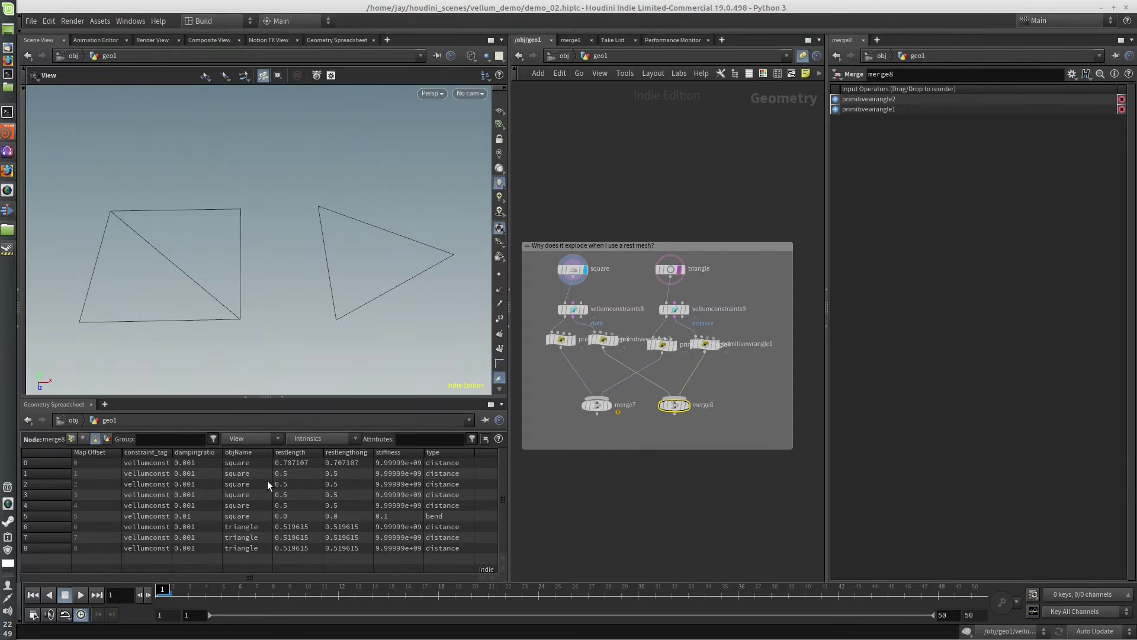
- Cut merge8's inputs and rewire primitivewrangle1 first, then primitivewrangle2
key("y")
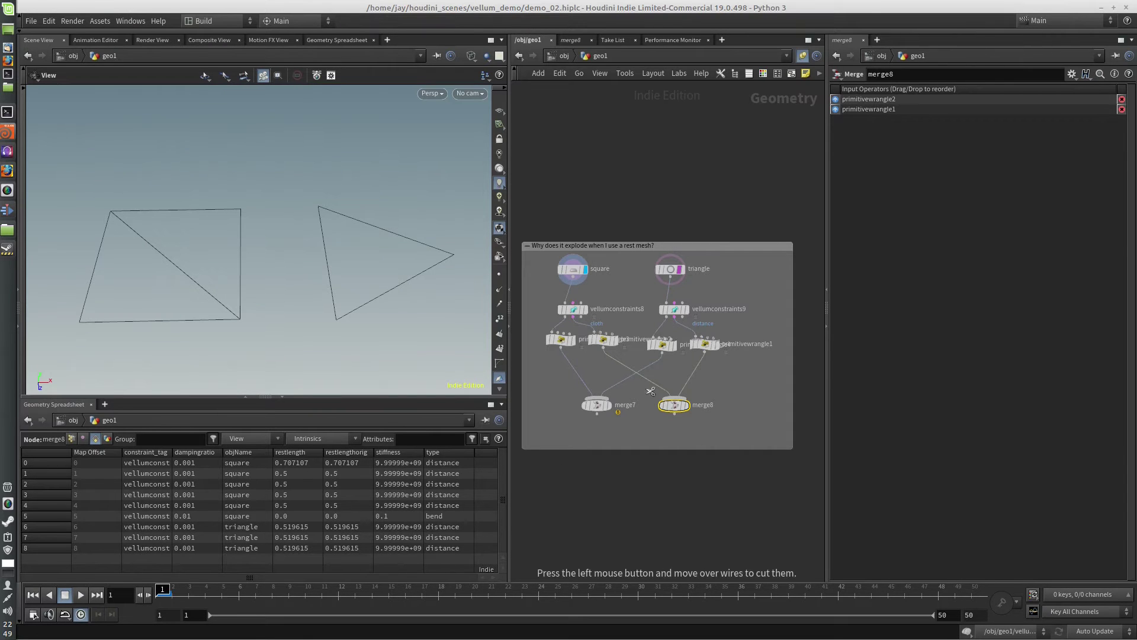
left_click_drag(648, 388, 713, 360)
left_click(706, 351)
left_click(674, 398)
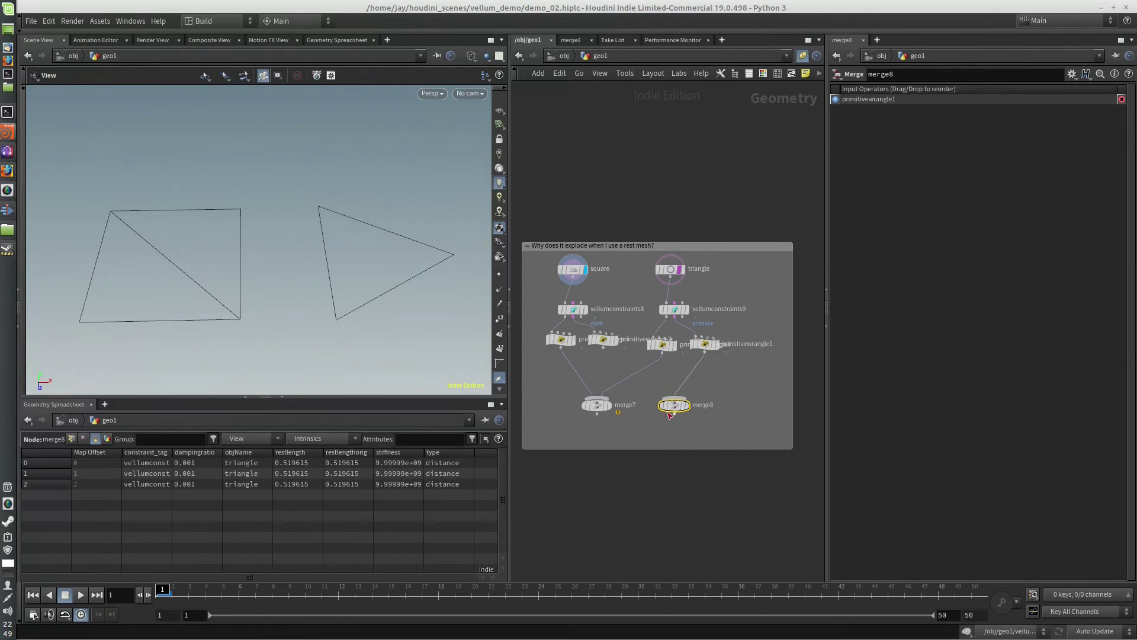
left_click(603, 349)
left_click(674, 398)
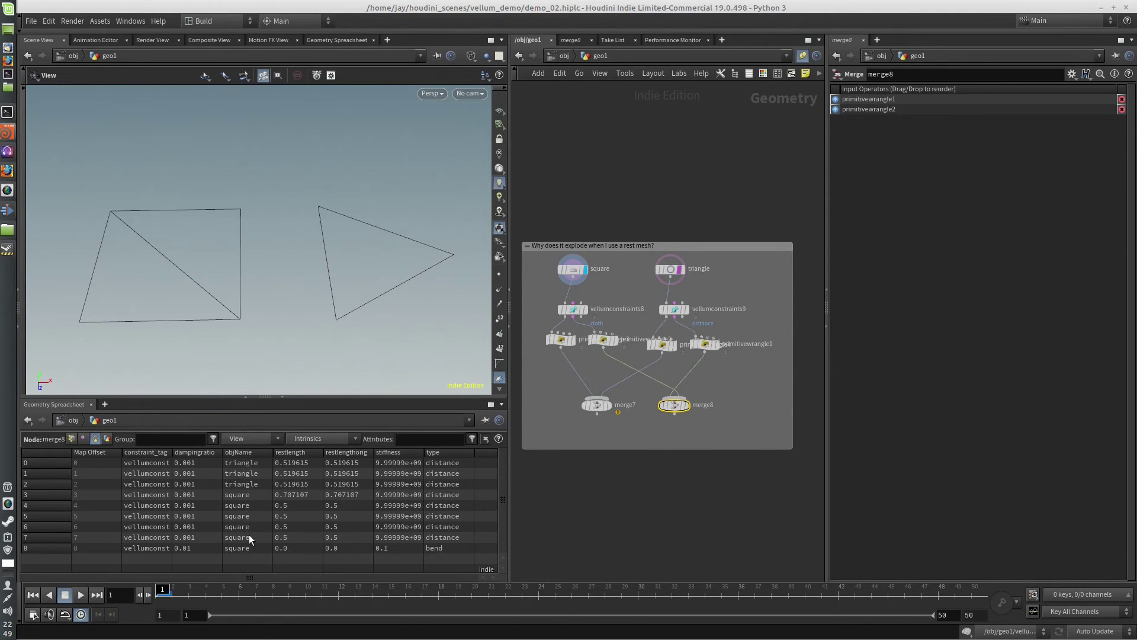
- Compare merge7's and merge8's merged data, then enlarge the network box down and right
mouse_move(598, 410)
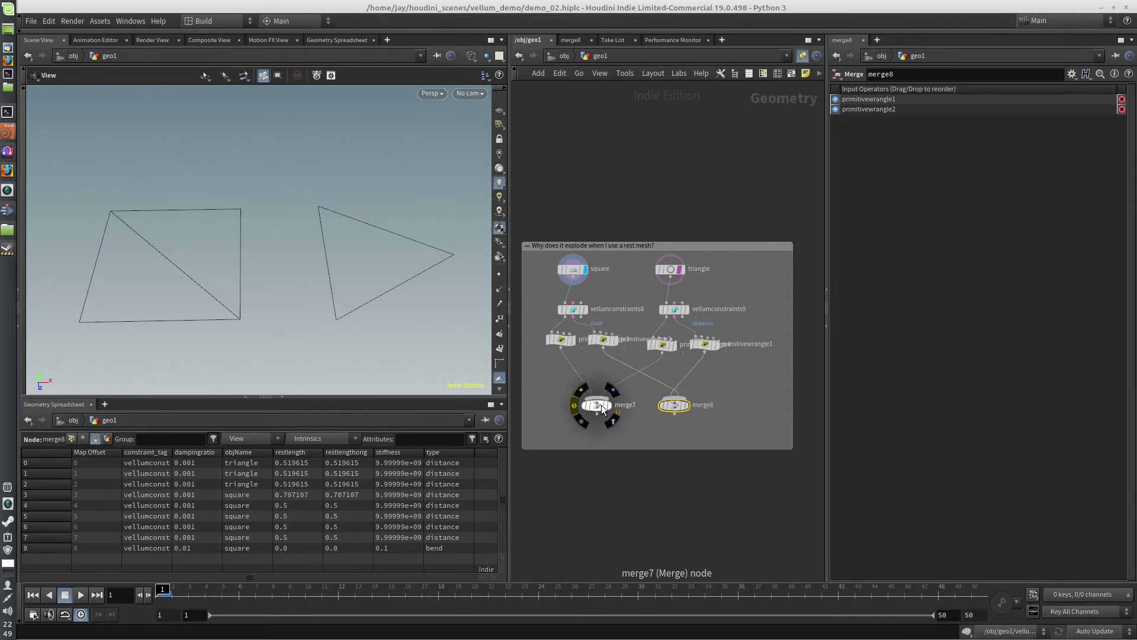
left_click(600, 404)
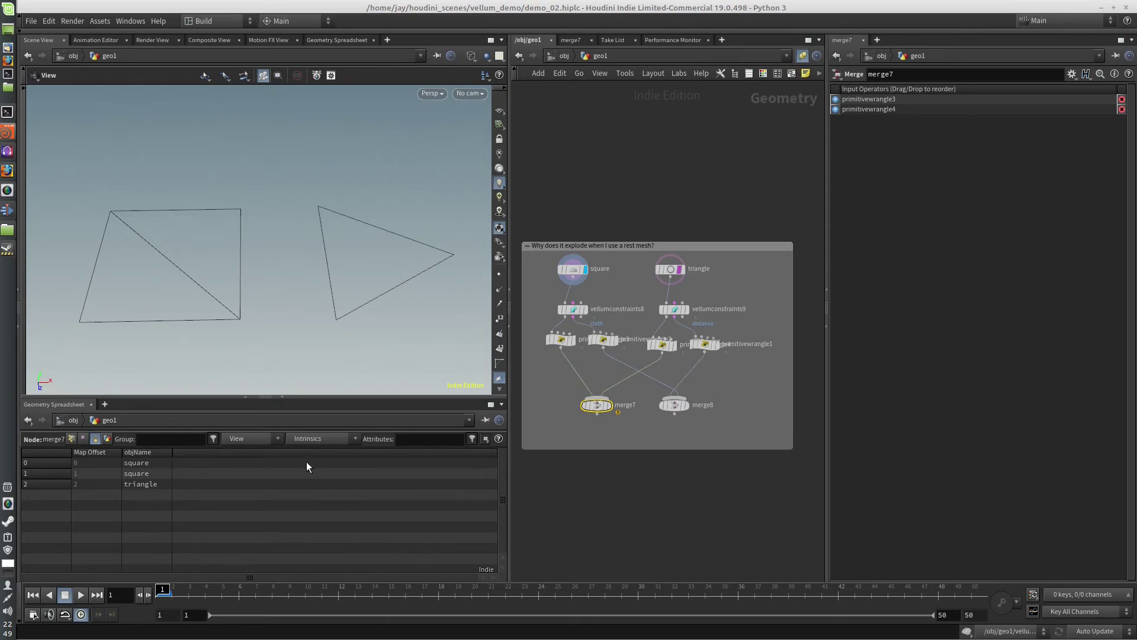
left_click(674, 405)
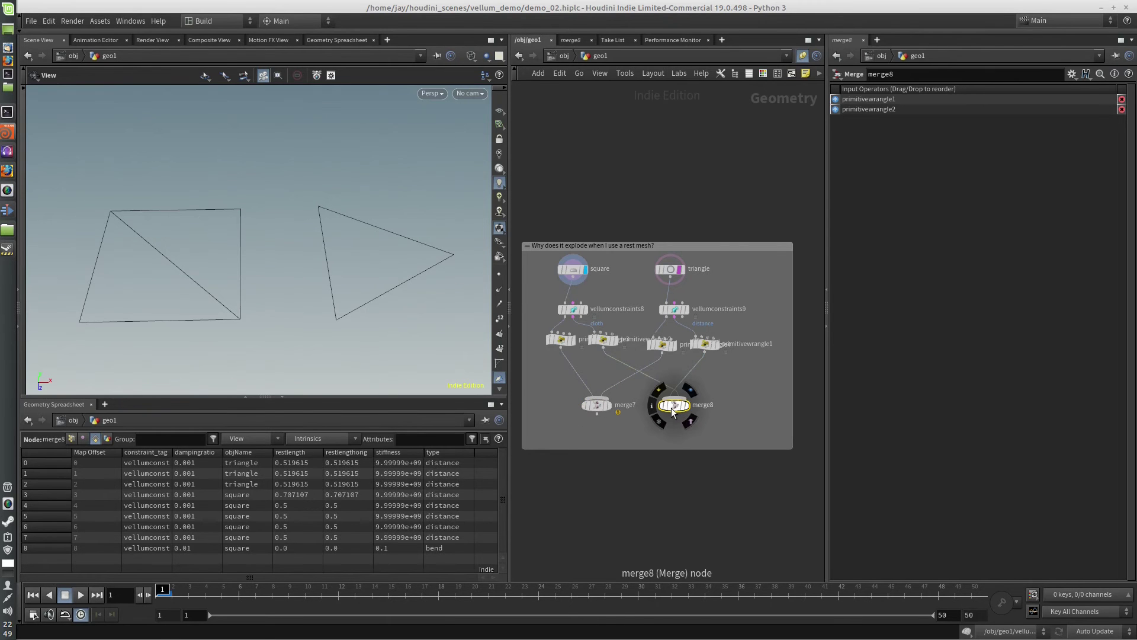
left_click(597, 407)
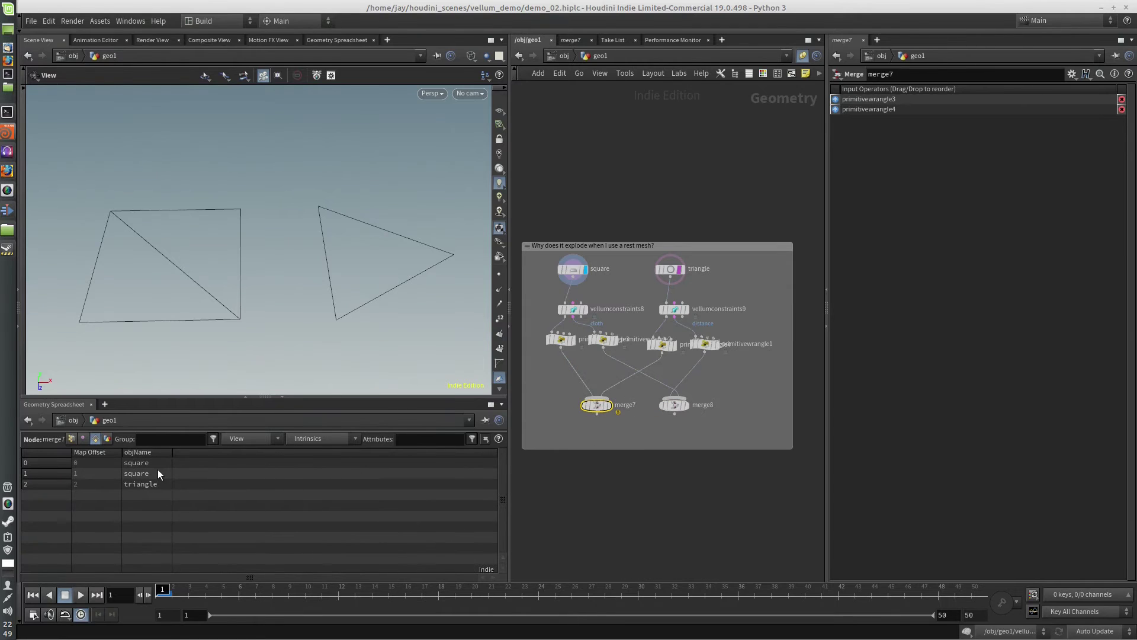
left_click(674, 407)
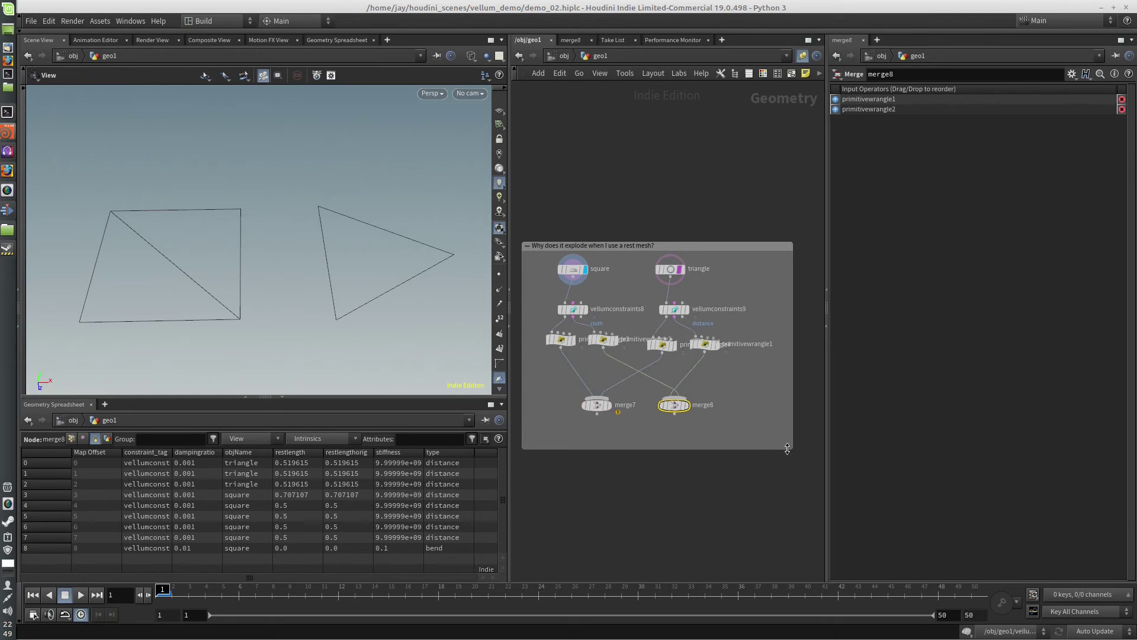
left_click_drag(790, 448, 810, 499)
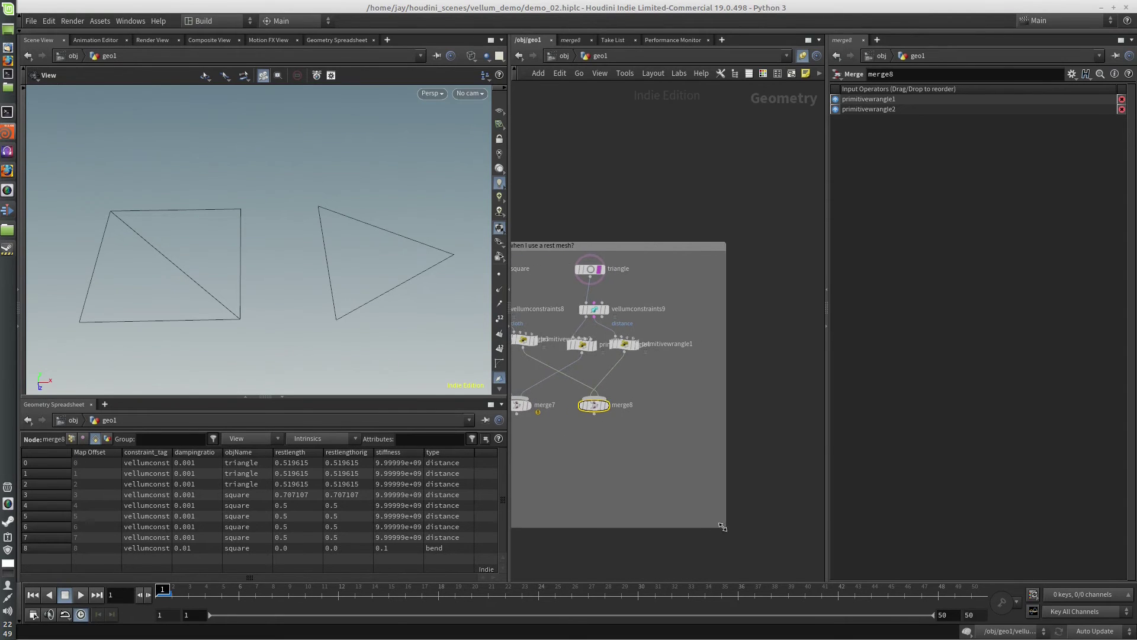
- Open merge7's info window, review the dragtangent/dragnormal mismatch warning, and close it
left_click_drag(592, 245, 616, 262)
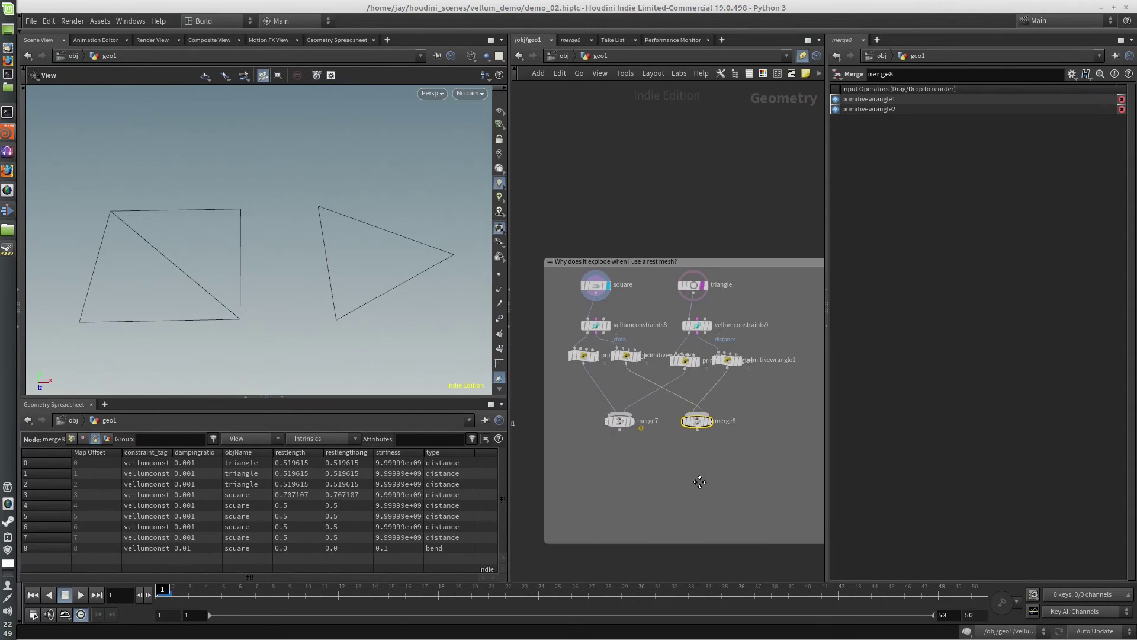
left_click(621, 421)
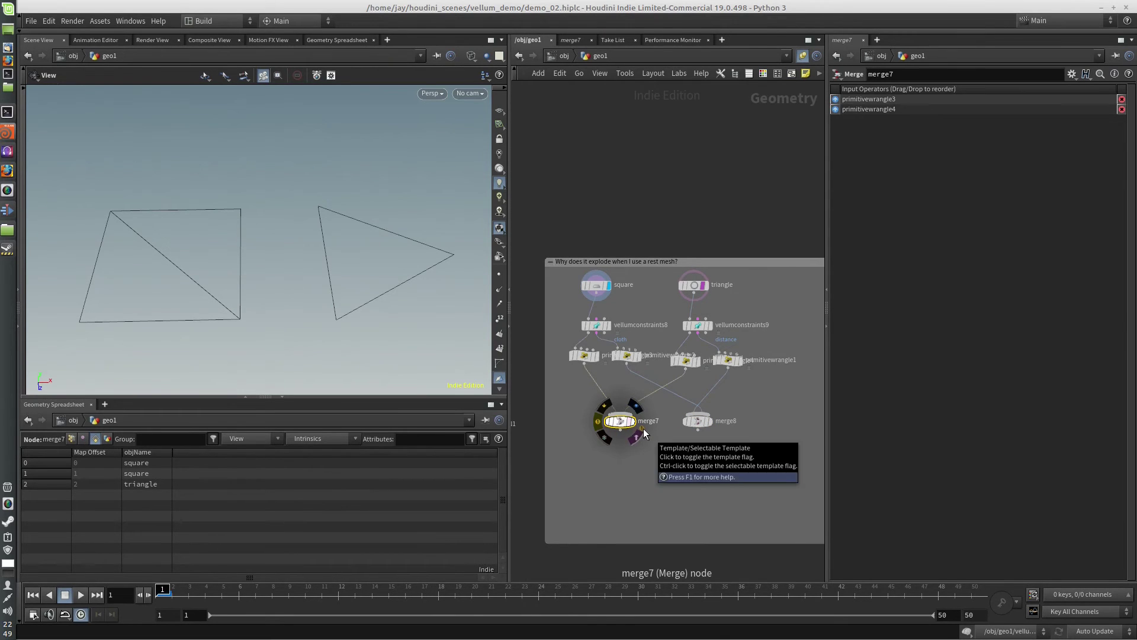
left_click(603, 421)
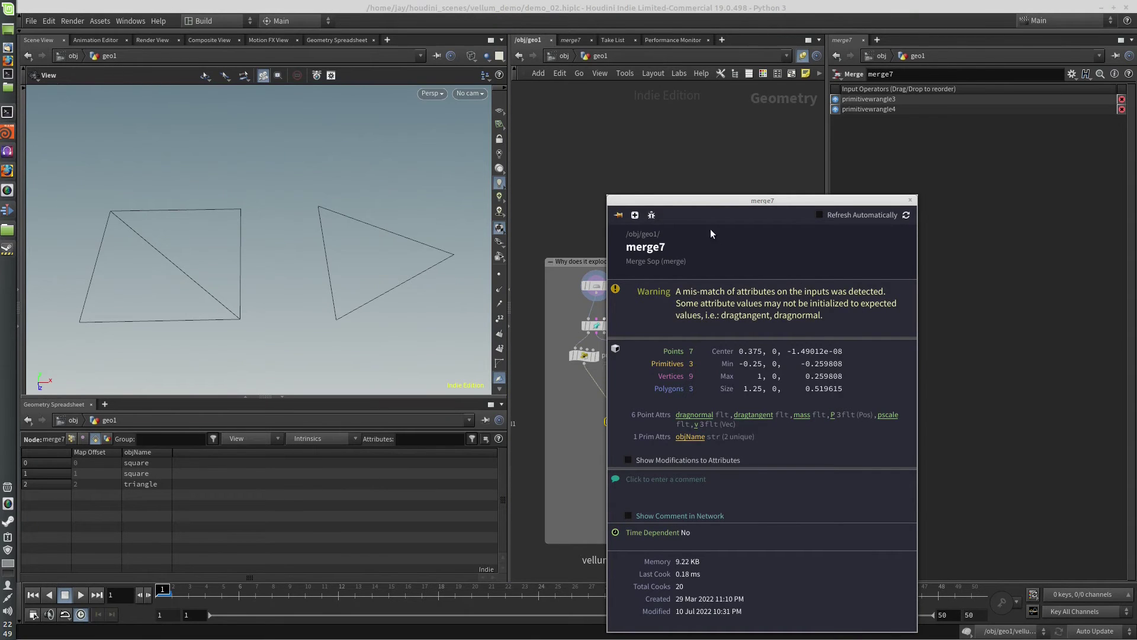
left_click_drag(708, 224, 260, 171)
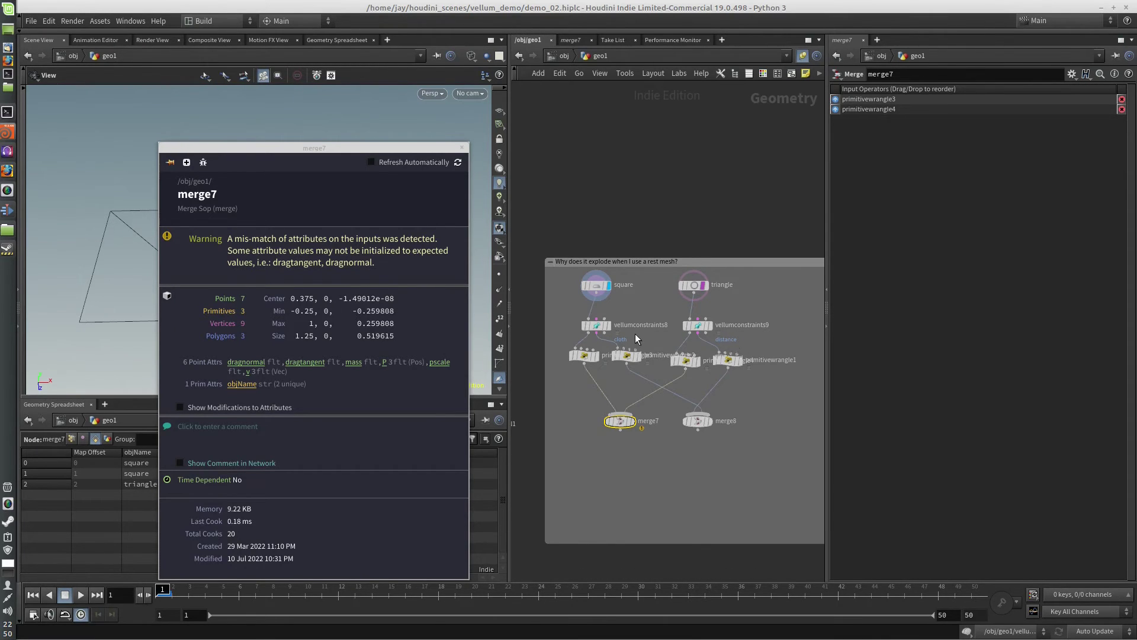
left_click(242, 284)
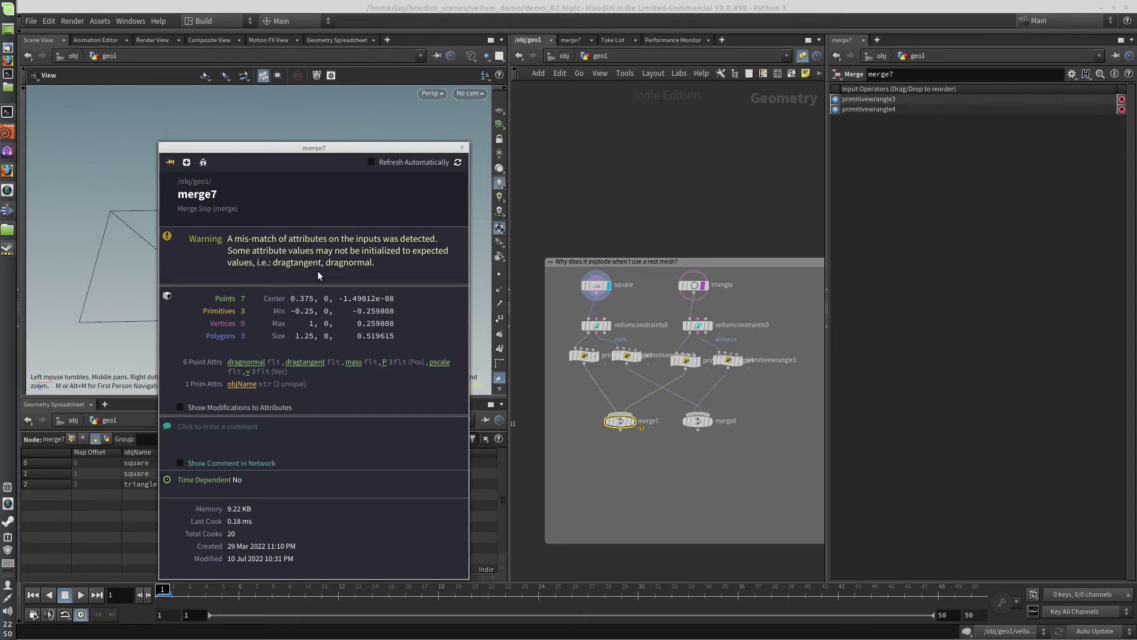
left_click(462, 148)
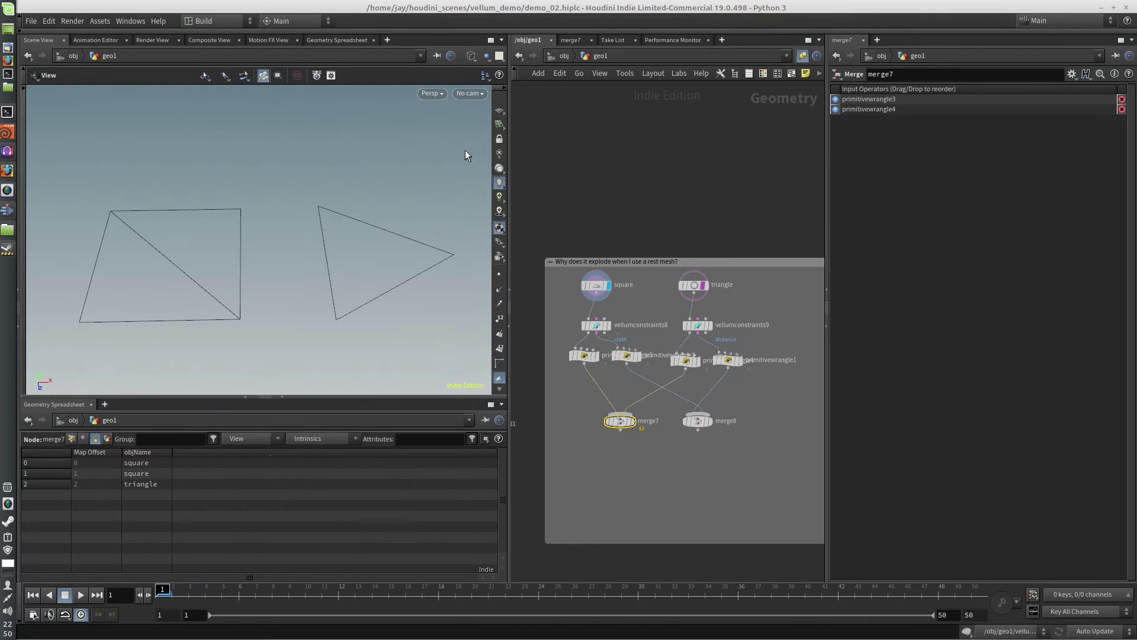
- Compare the settings of vellumconstraints8 and vellumconstraints9
left_click(696, 325)
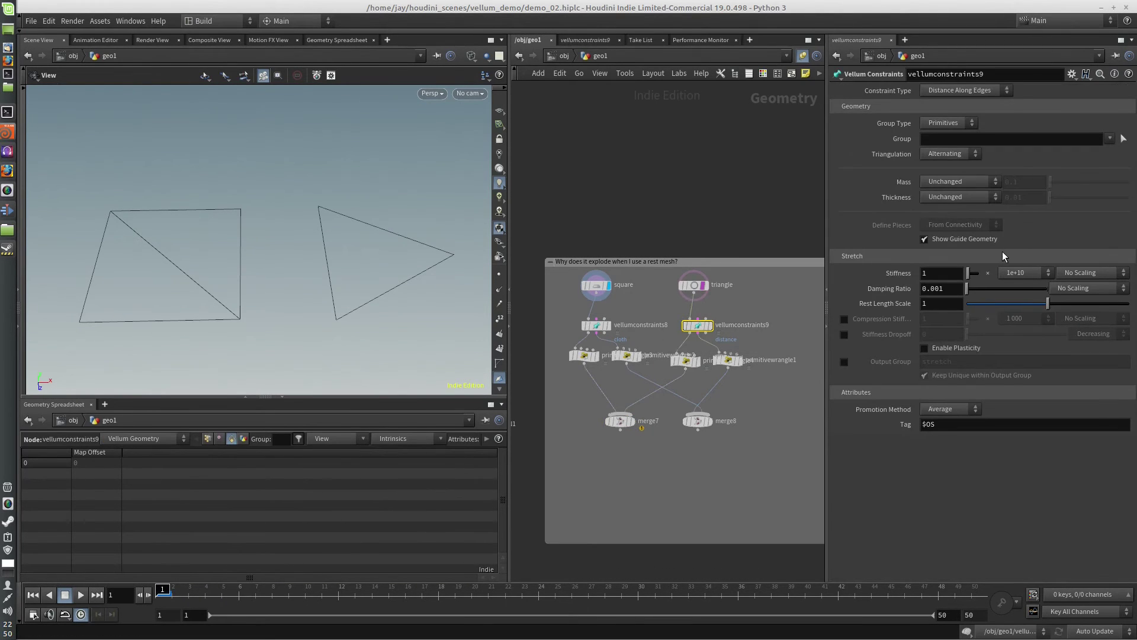
left_click(598, 330)
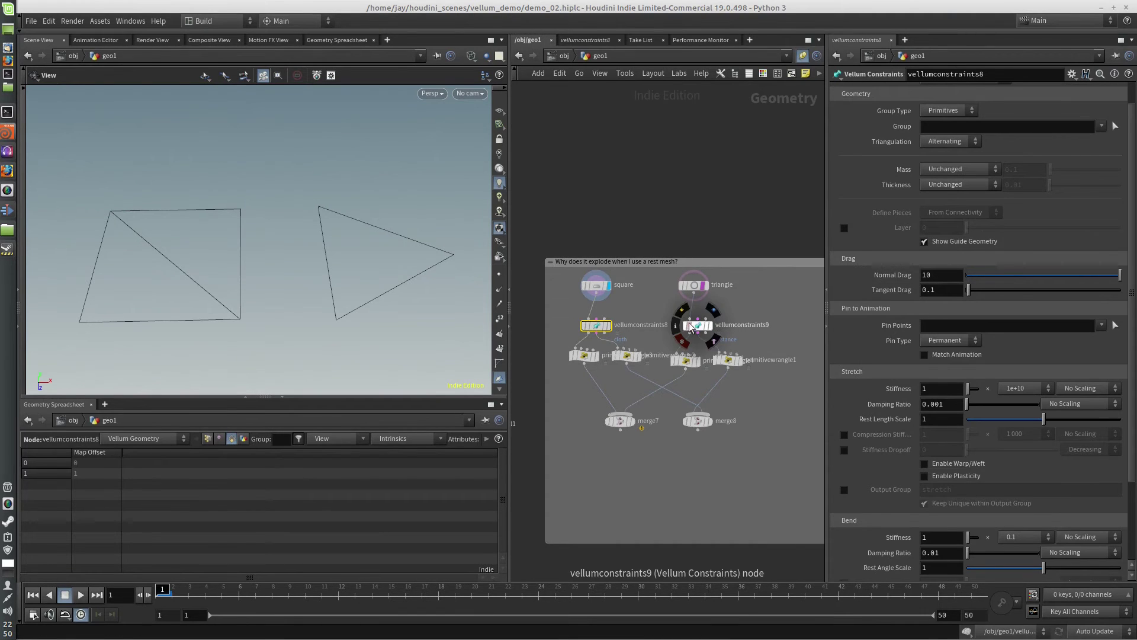
left_click(694, 326)
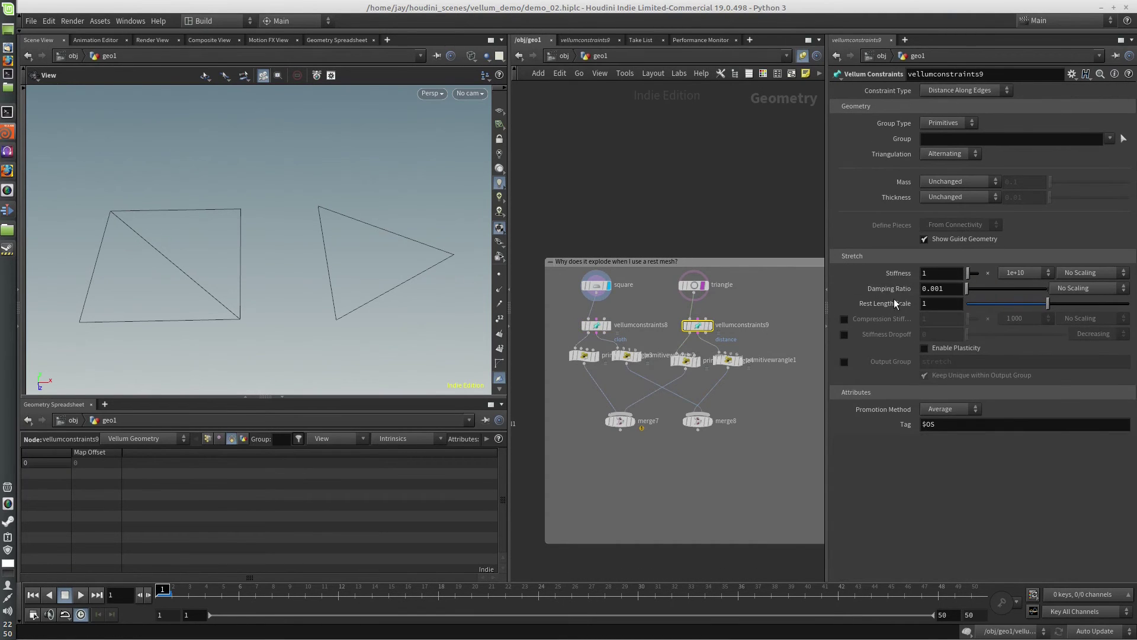
- Show merge7's point attributes in an enlarged spreadsheet: square dragnormal 10, triangle 1.0
mouse_move(622, 422)
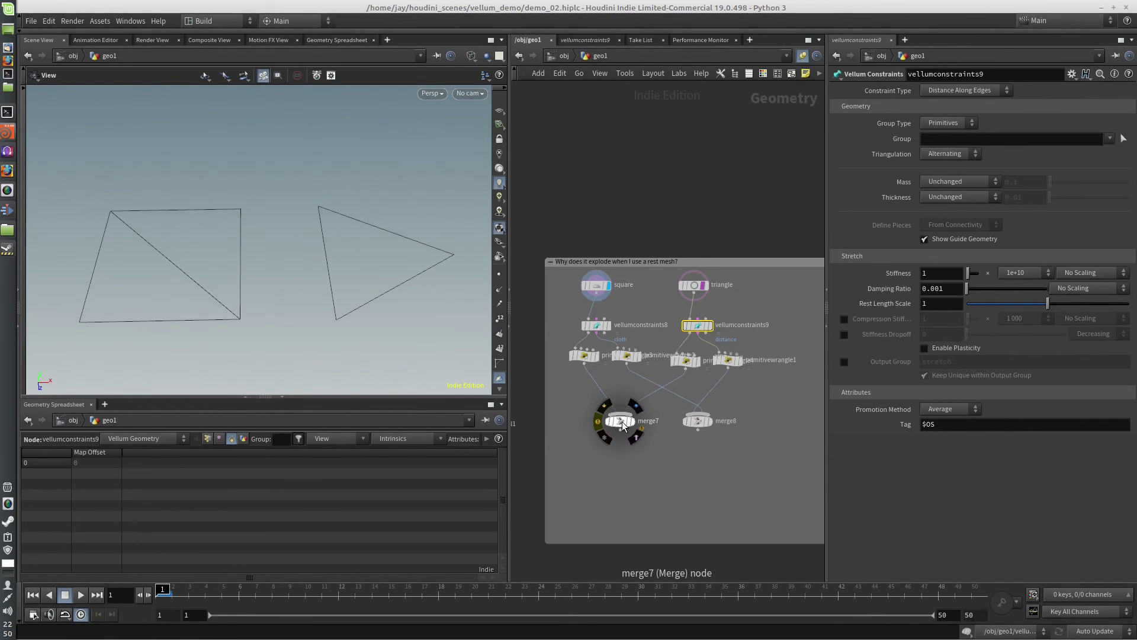
left_click(621, 421)
left_click_drag(427, 398, 427, 339)
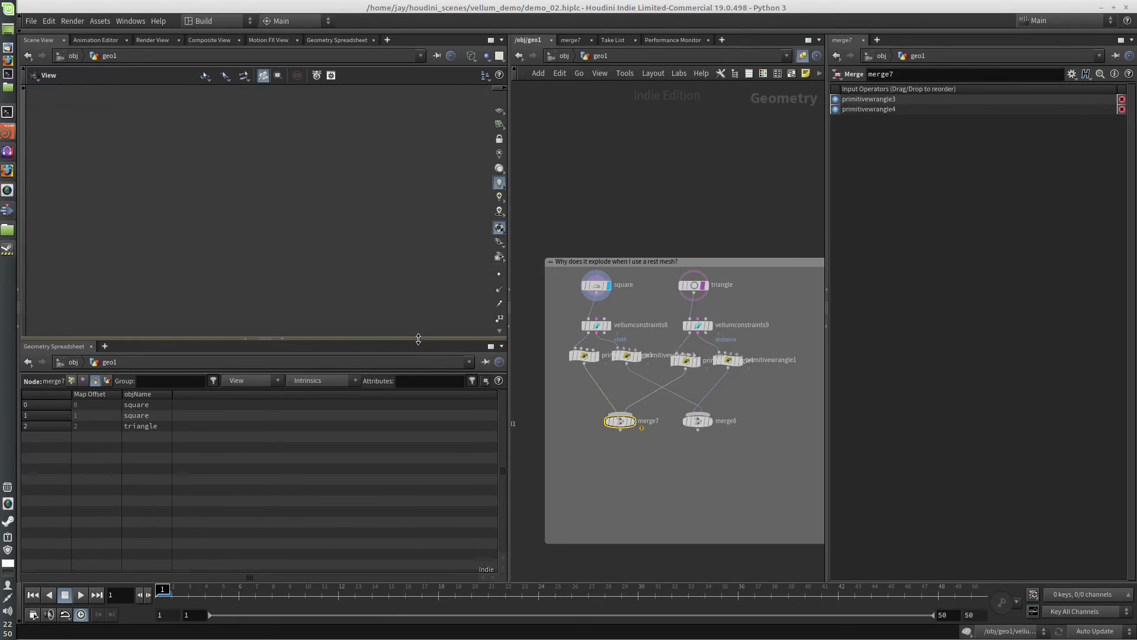
left_click_drag(507, 399, 540, 401)
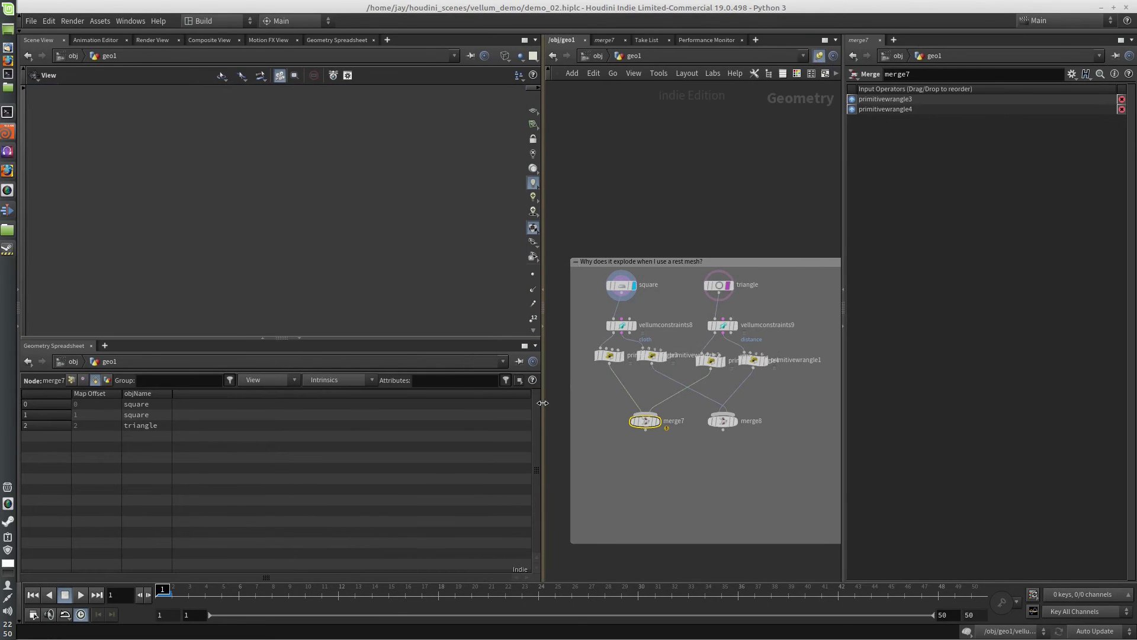
left_click(72, 378)
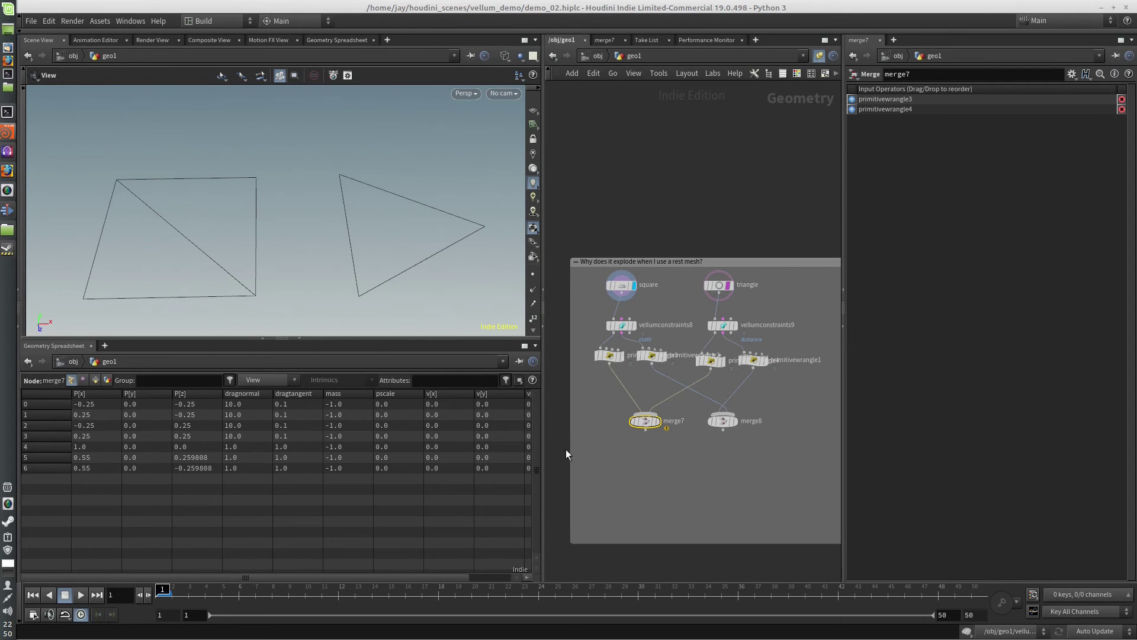
- Reframe the network and move merge8 up beside merge7
mouse_move(636, 437)
middle_click_drag(681, 487, 655, 422)
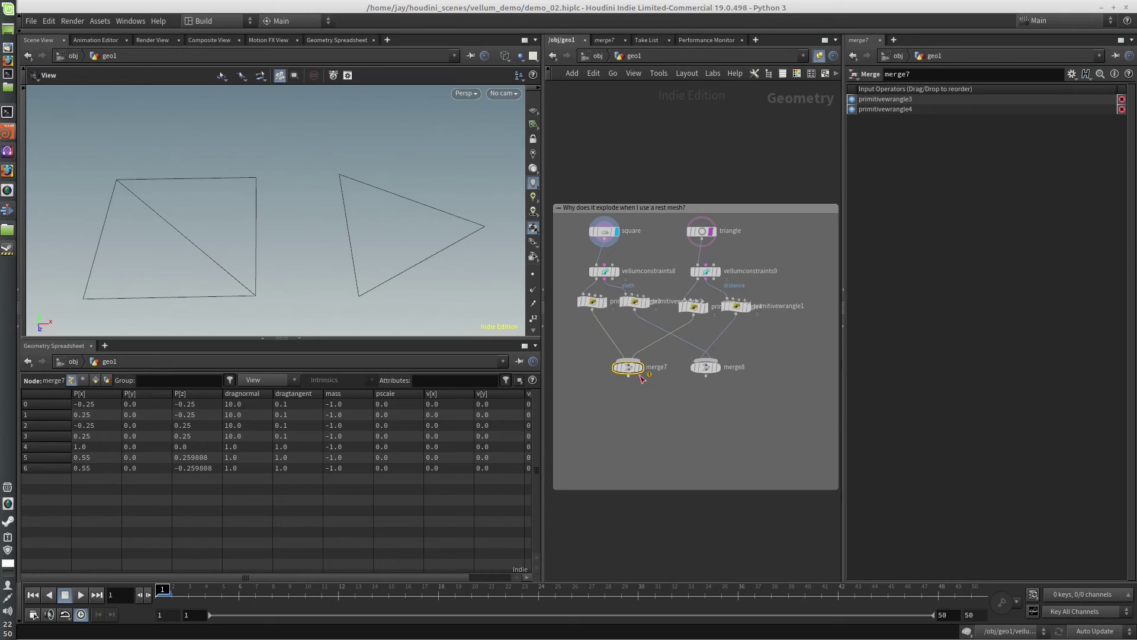
left_click_drag(625, 375, 628, 370)
left_click_drag(707, 369, 693, 358)
middle_click_drag(619, 389, 645, 386)
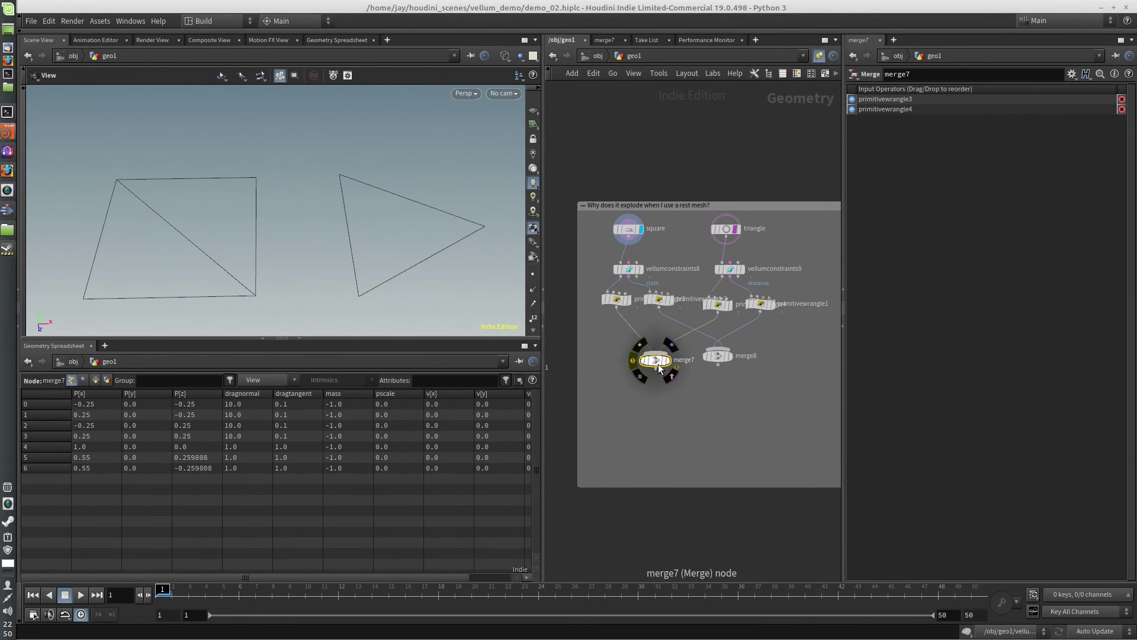
- Add vellumpack1 fed by the square's wrangles, and a copy, vellumpack2, fed by the triangle's wrangle
left_click_drag(655, 360, 658, 356)
key("Tab")
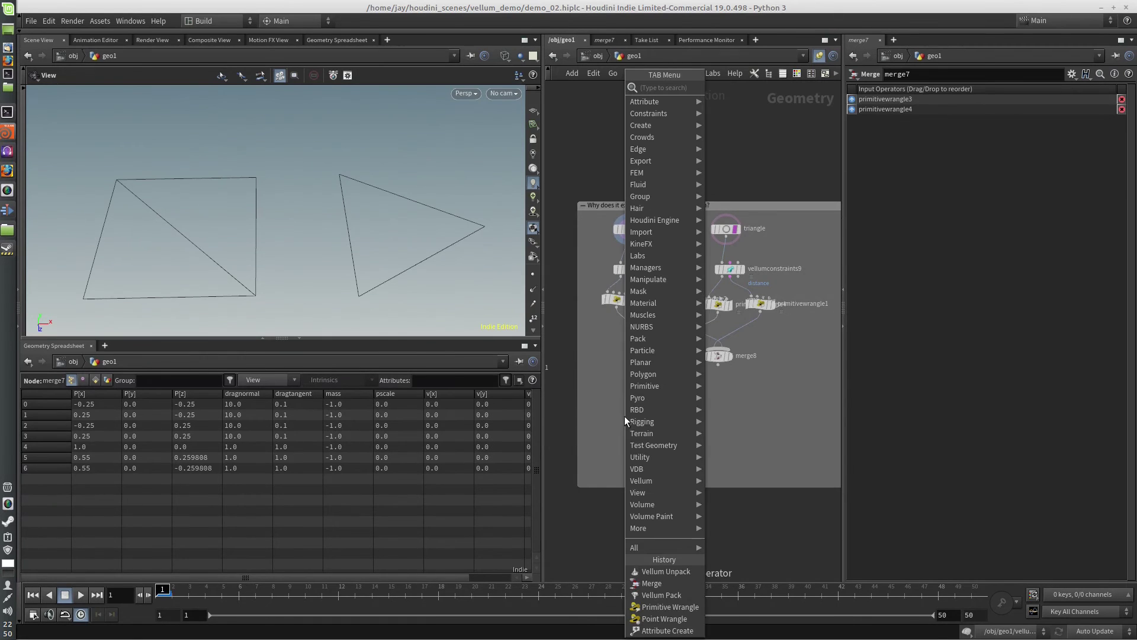
type("vellum pa")
key("Return")
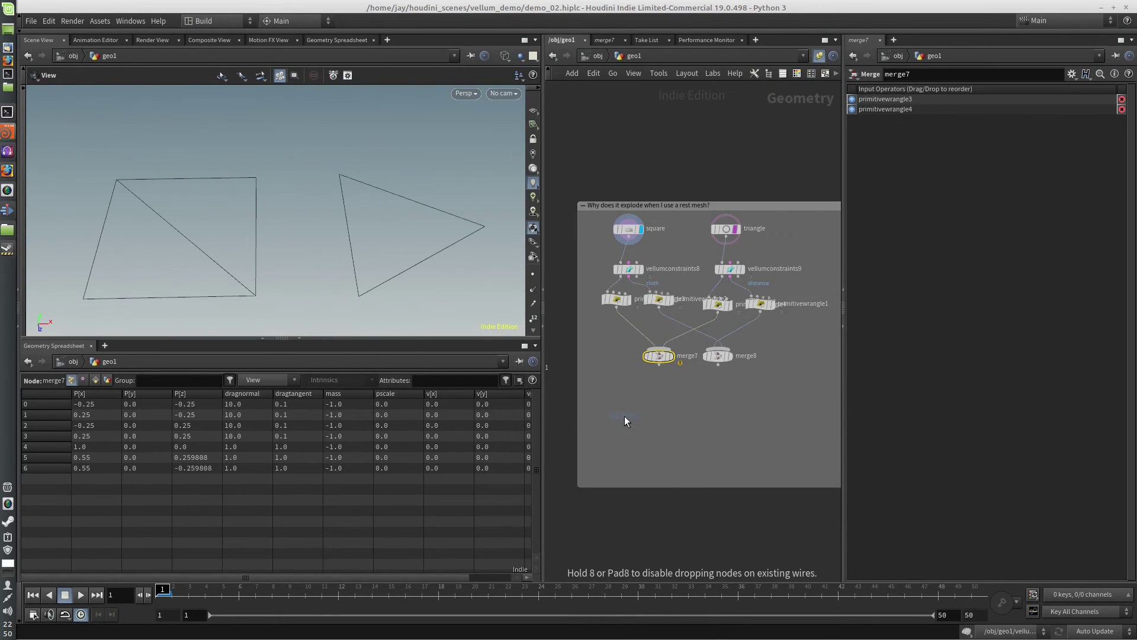
left_click(624, 415)
left_click_drag(619, 413, 619, 391)
left_click_drag(616, 308, 768, 395)
left_click(659, 307)
left_click(621, 381)
left_click(718, 312)
left_click(767, 380)
- Add merge14 below the pack nodes, combining vellumpack1 and vellumpack2
key("Tab")
mouse_move(669, 450)
left_click(782, 446)
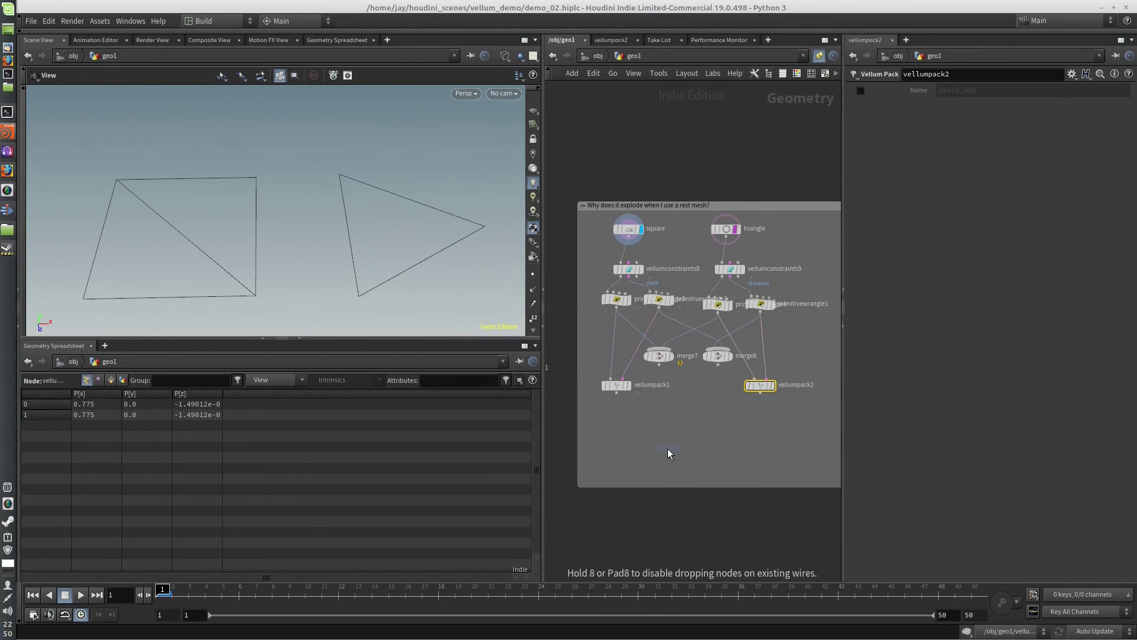
left_click(699, 417)
left_click(616, 392)
left_click(704, 413)
left_click(759, 392)
left_click(703, 413)
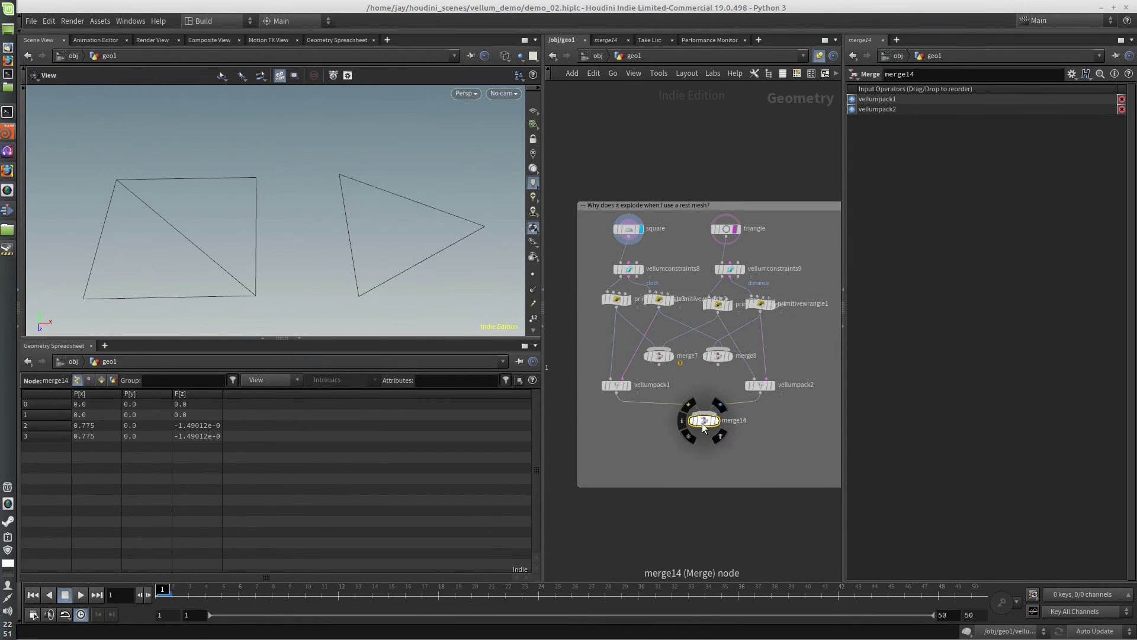
left_click_drag(708, 432, 699, 436)
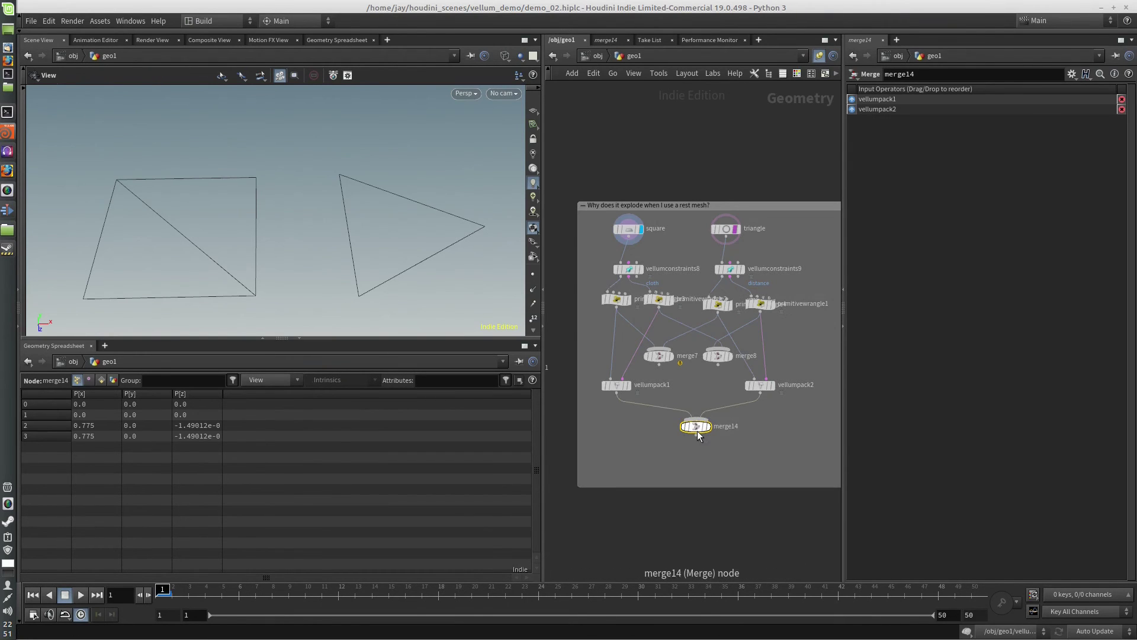
left_click(696, 434)
- Add vellumunpack1 under merge14 via the 'vellum unp' search
key("Tab")
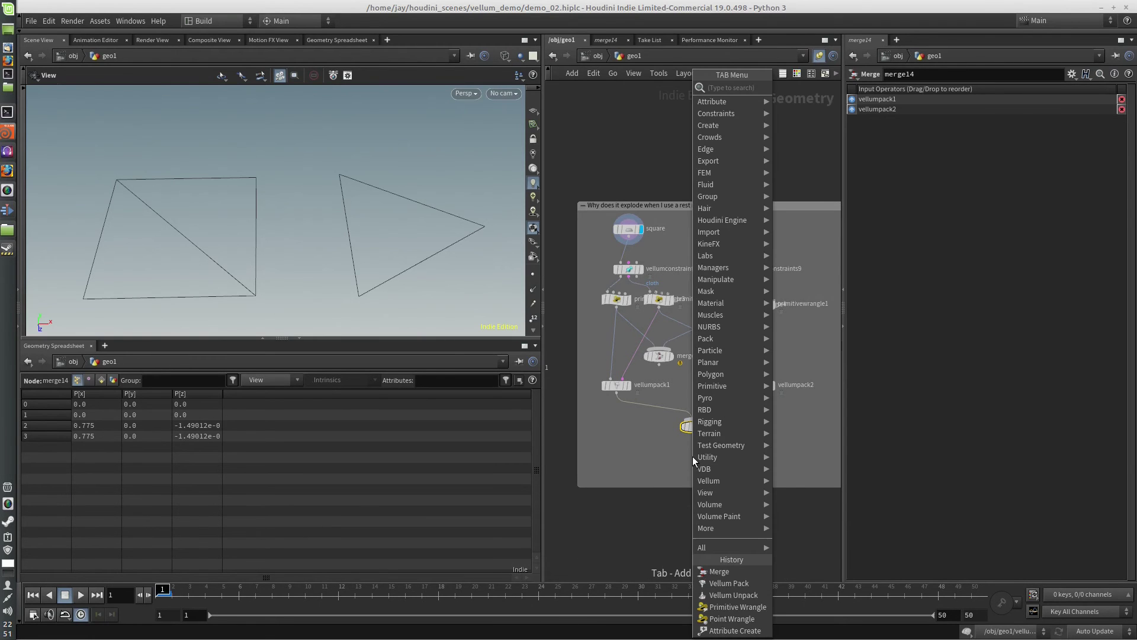
type("vel")
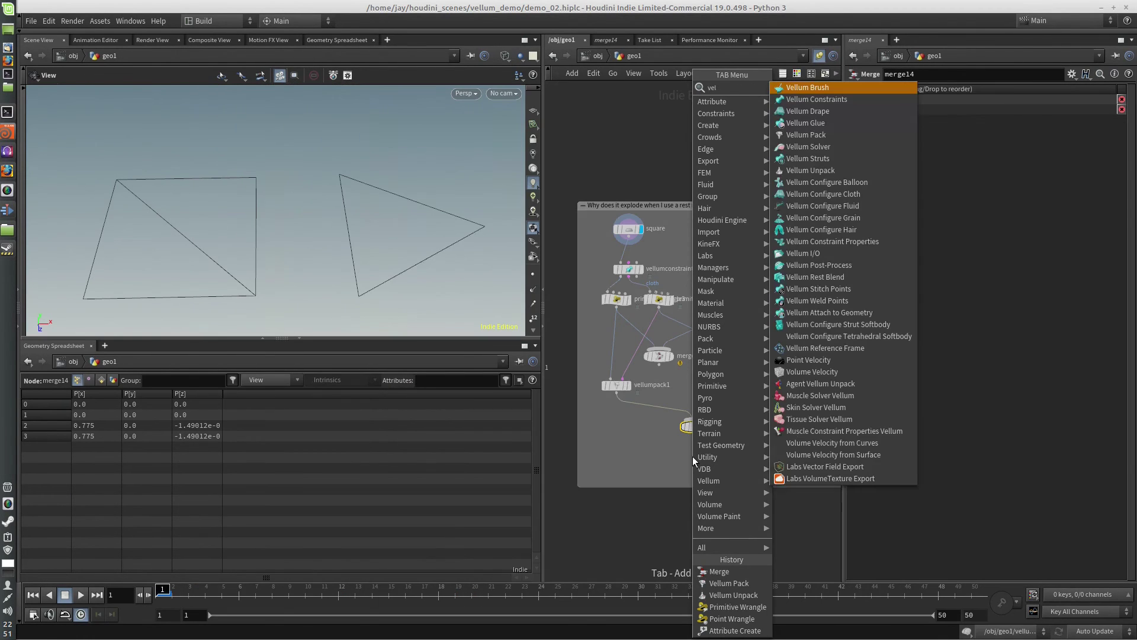
type("lum unp")
key("Return")
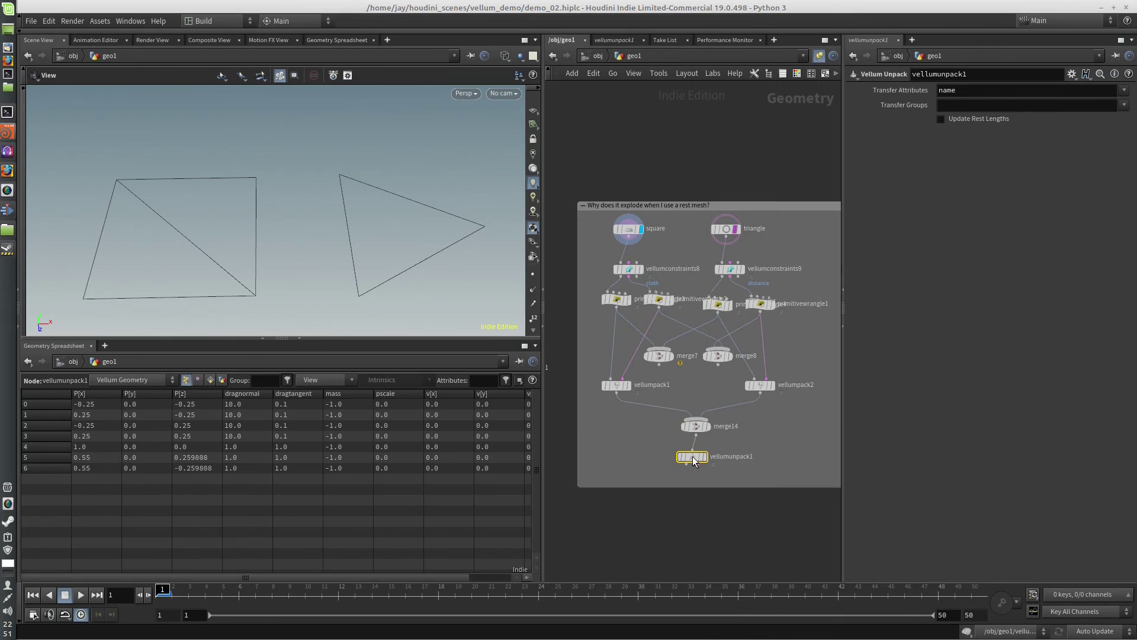
left_click(694, 460)
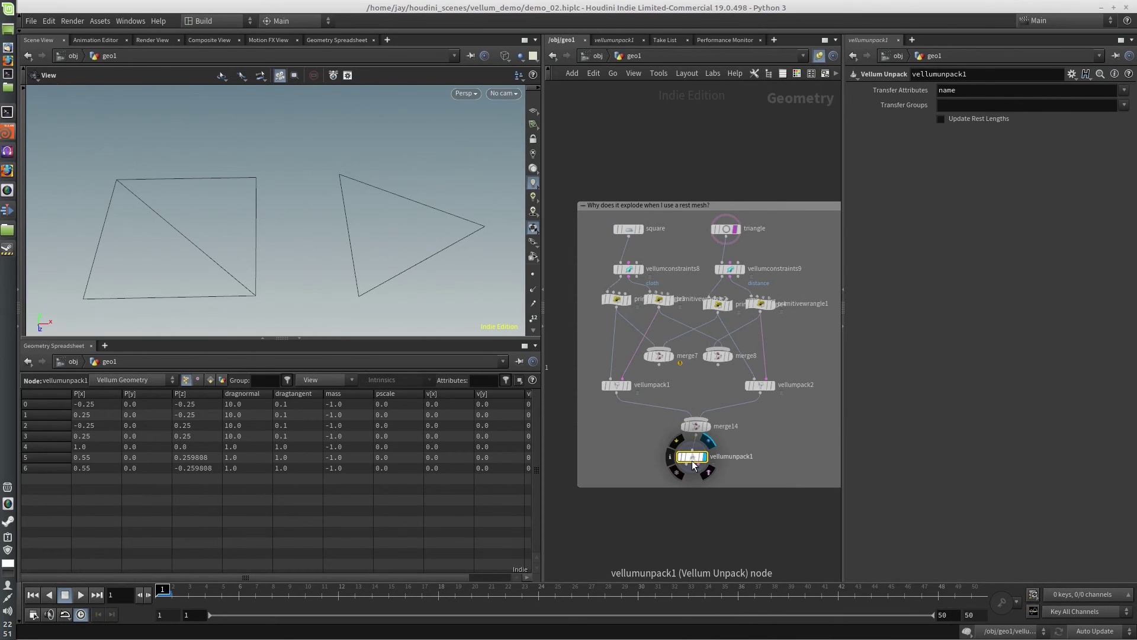
left_click_drag(694, 458, 698, 461)
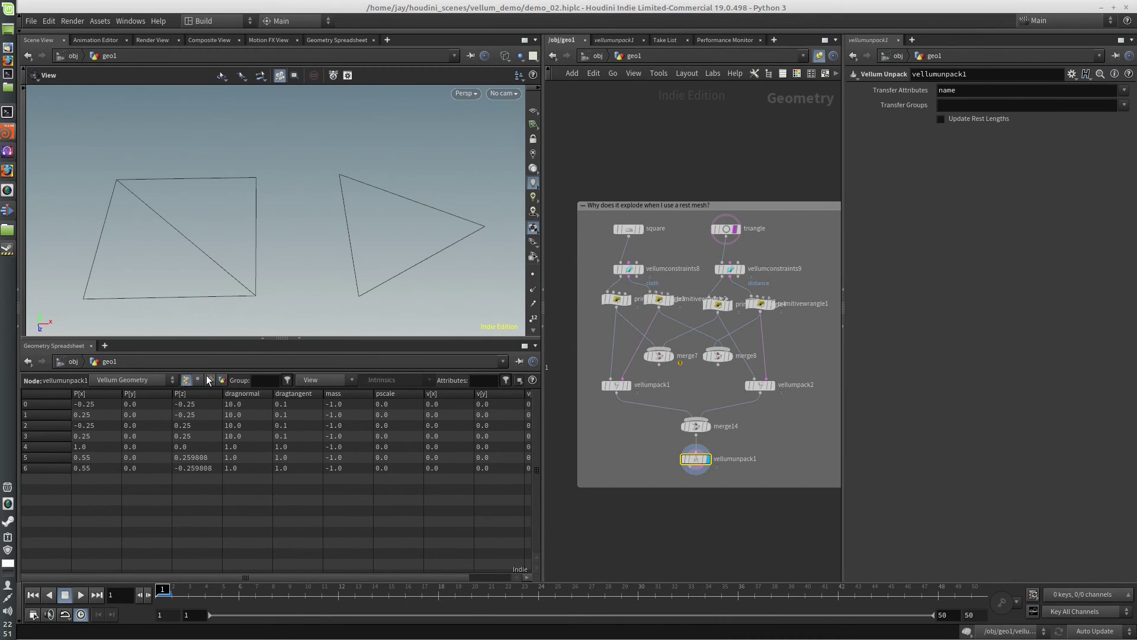
- Inspect the unpacked Constraint Geometry primitives, then return to the Vellum Geometry output
left_click(148, 377)
left_click(133, 403)
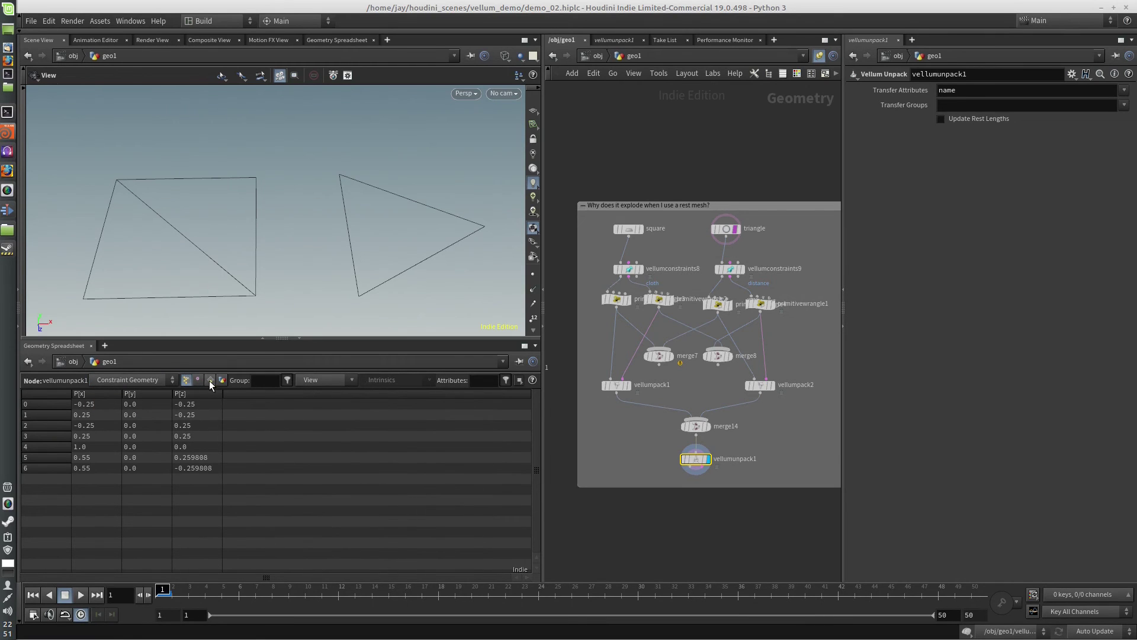
left_click(209, 380)
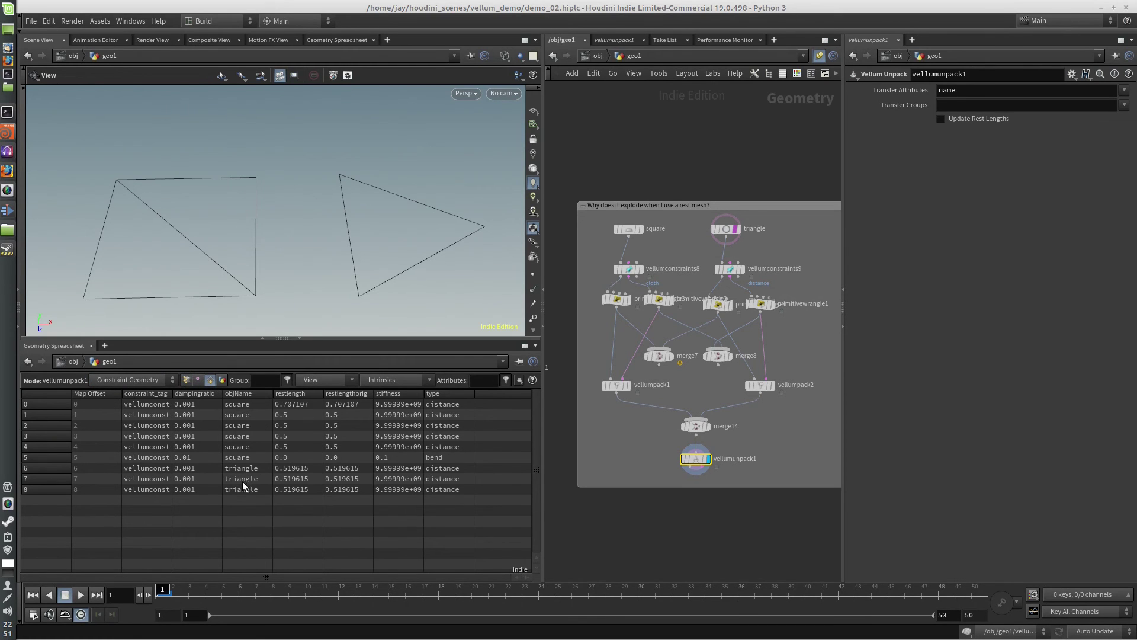
left_click(137, 379)
left_click(141, 388)
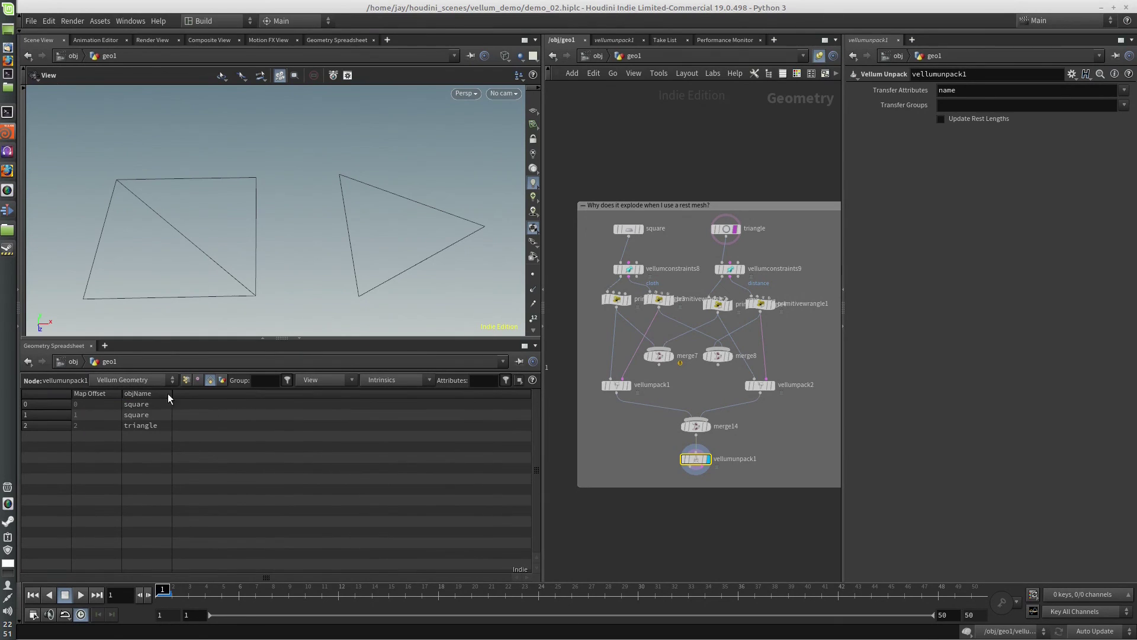
- Cut both wires into merge14, undo the cut, and show the nine constraint primitives
key("y")
left_click_drag(616, 407, 762, 397)
key("ctrl+z")
key("ctrl+z")
left_click(148, 380)
left_click(135, 405)
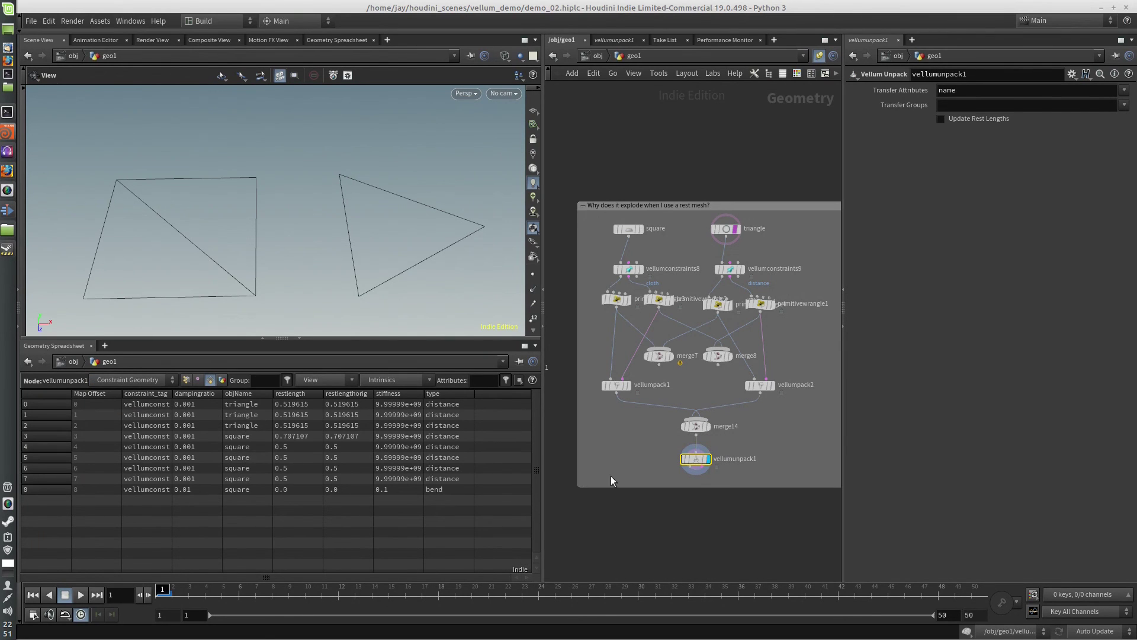
- Delete vellumpack1, vellumpack2, merge14 and vellumunpack1 from the network
left_click_drag(696, 459, 696, 472)
left_click(698, 426)
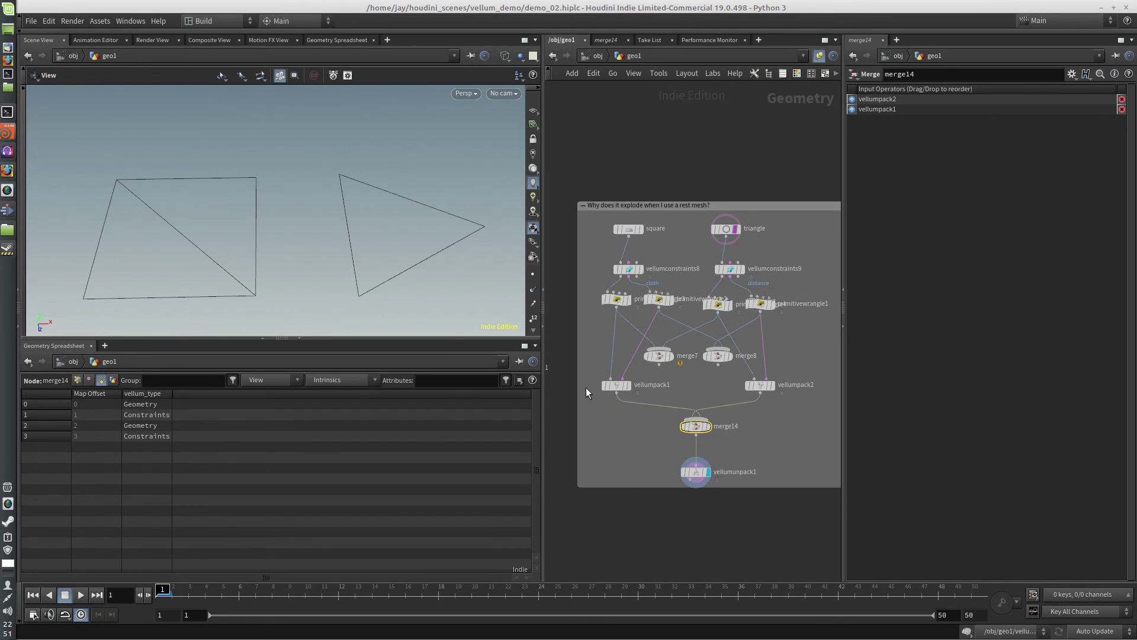
left_click_drag(592, 386, 781, 475)
key("Delete")
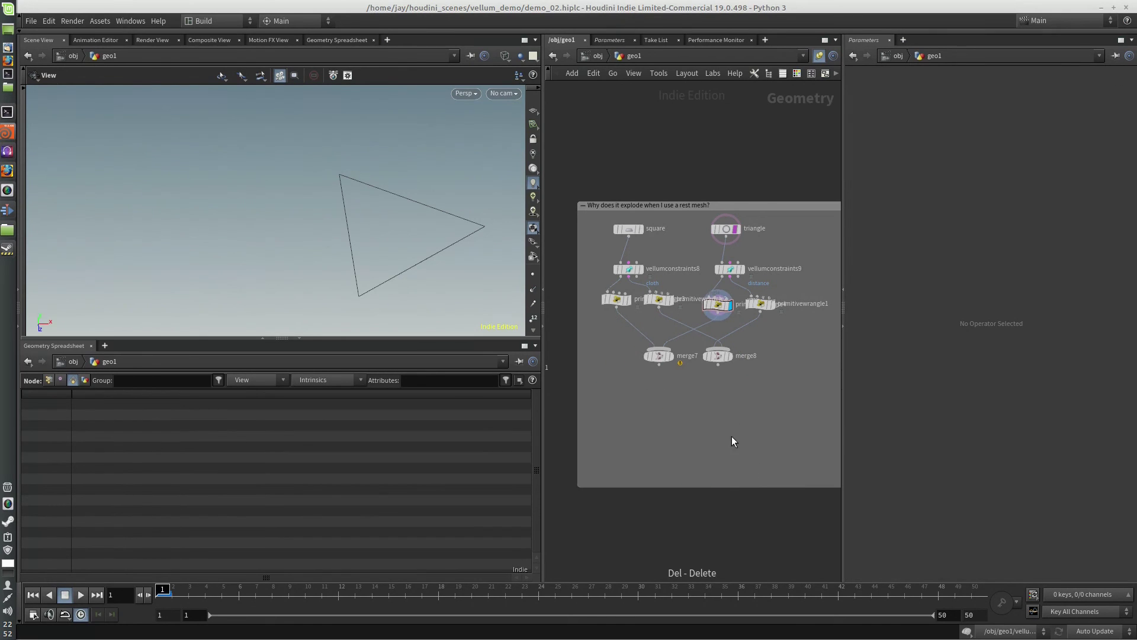